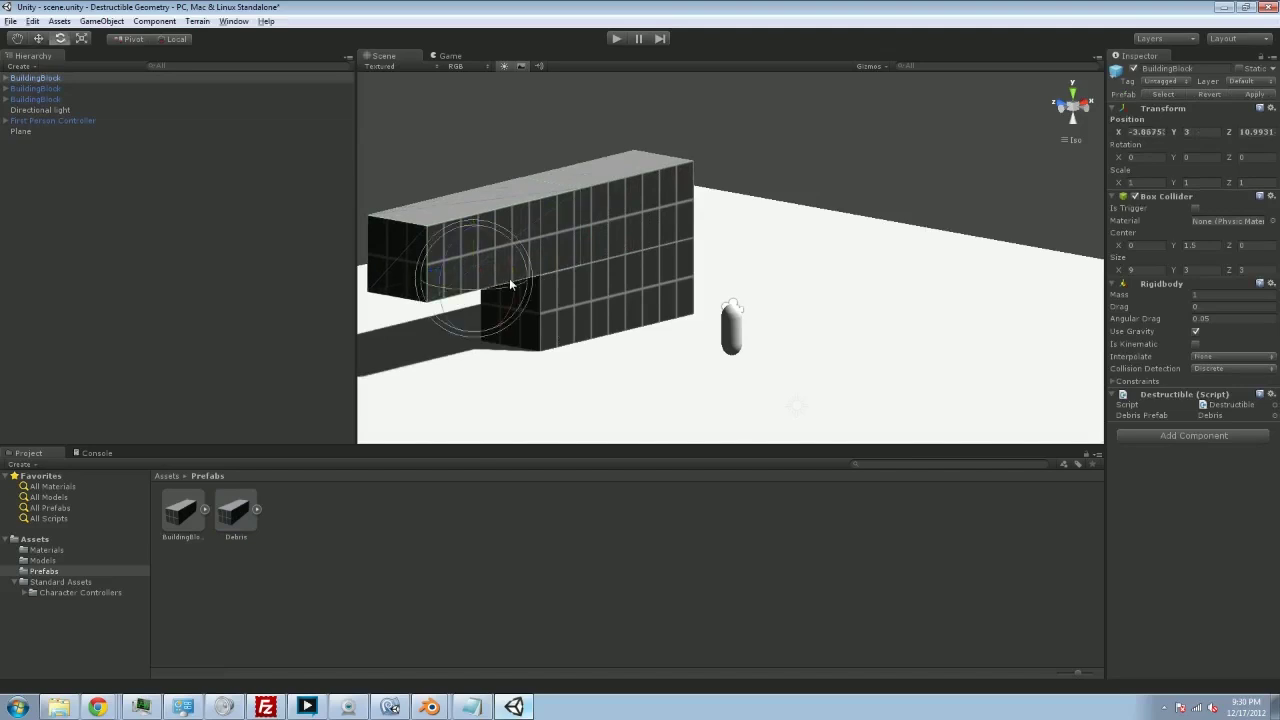
Step: Tilt the overhanging upper BuildingBlock about its Z axis to lean towards the wall, and raise it along the global Y axis
middle_drag(703, 328, 775, 297)
right_drag(775, 297, 636, 290)
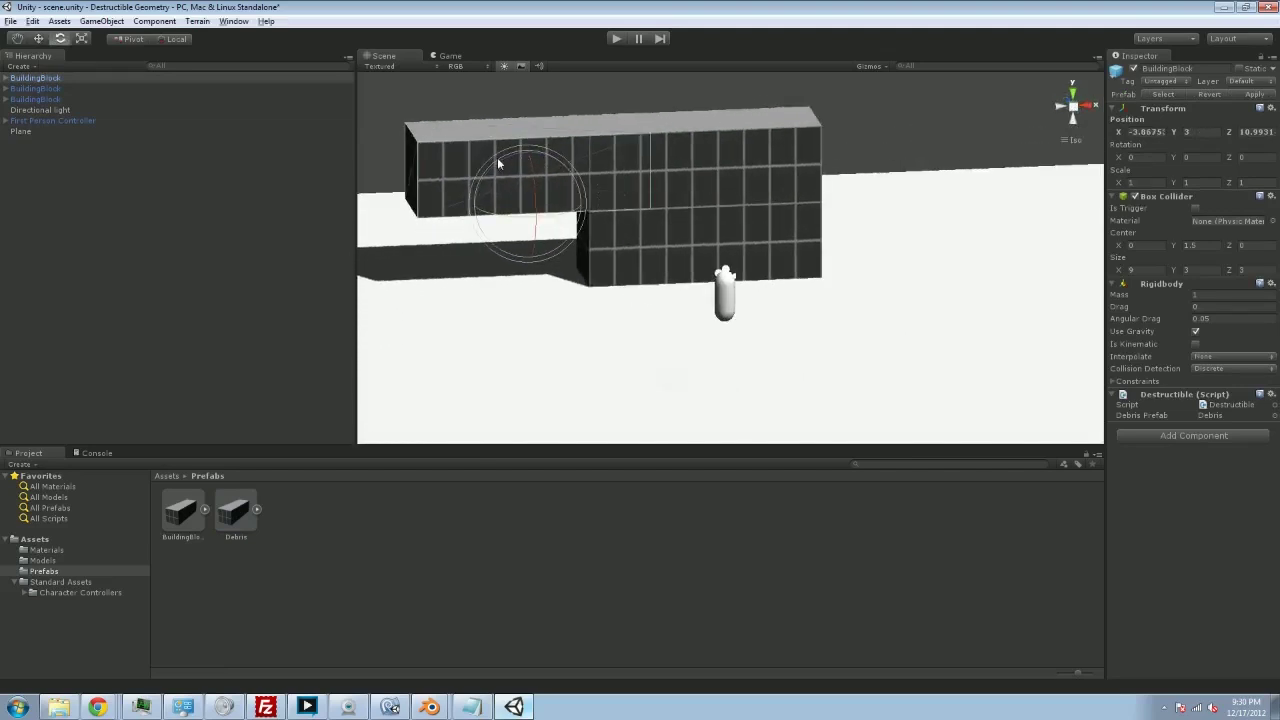
drag(502, 166, 432, 243)
key(w)
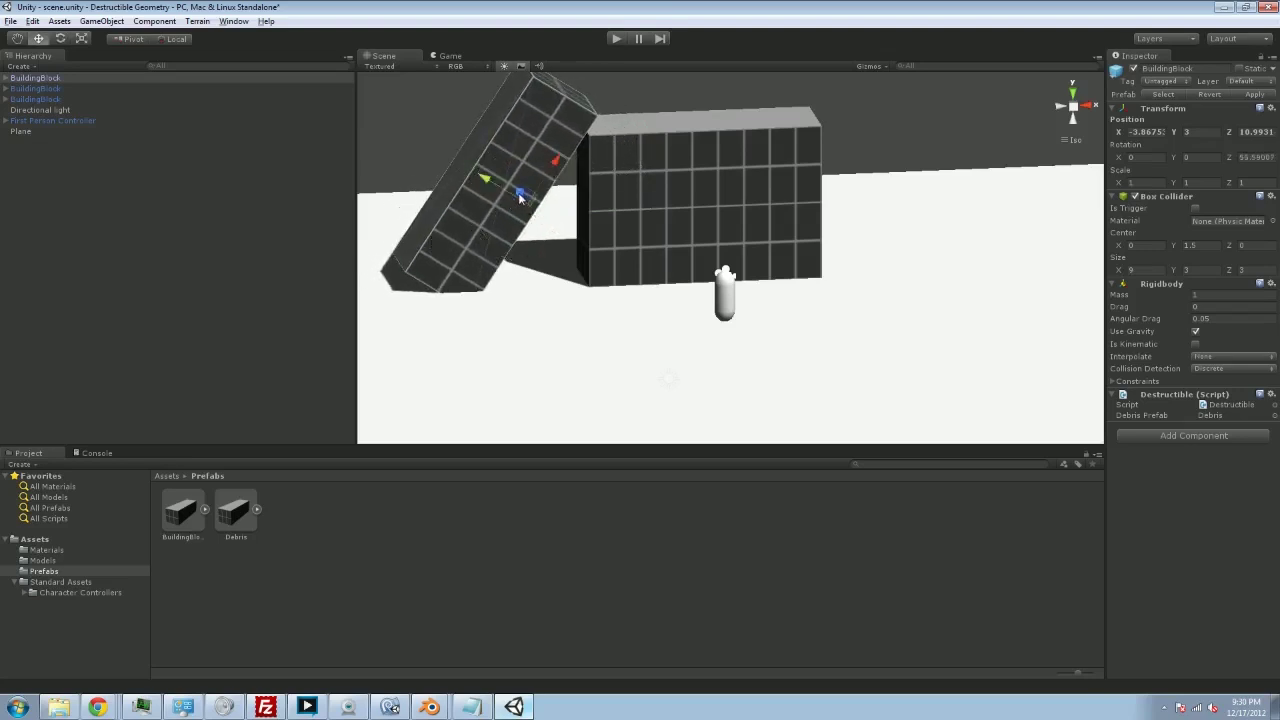
click(176, 39)
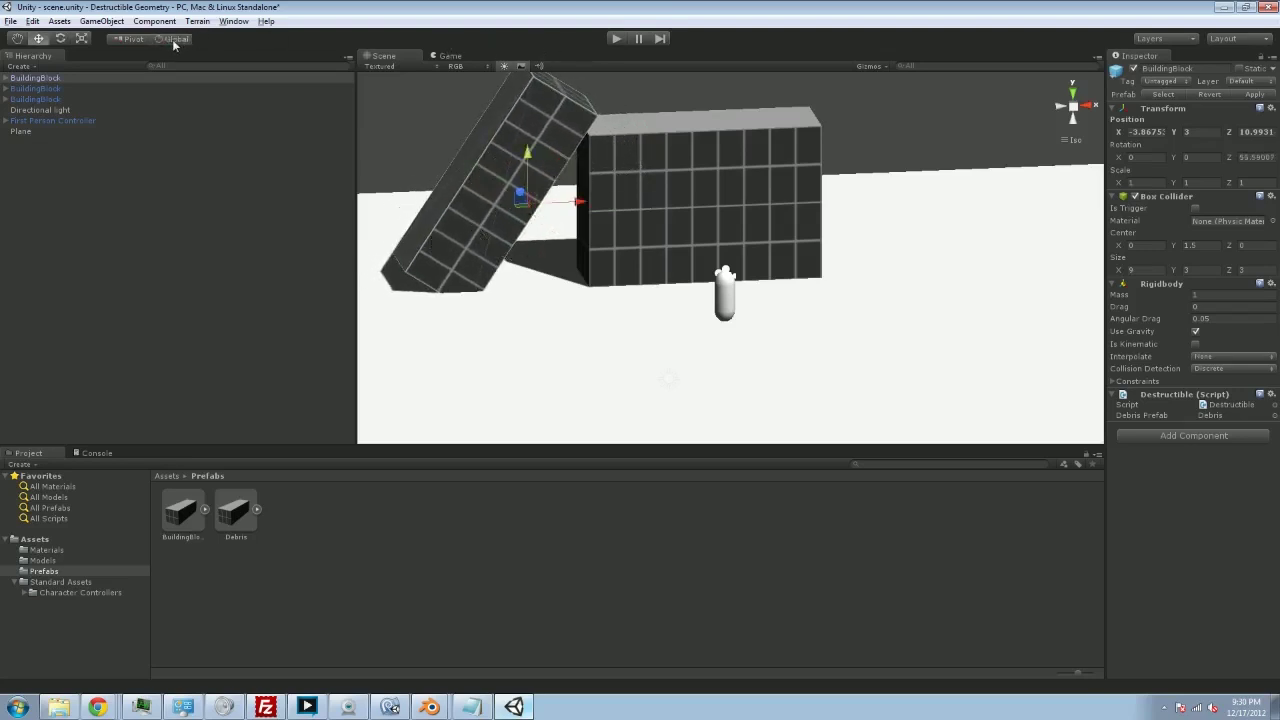
drag(523, 168, 527, 121)
Step: Play-test the scene, walking up to the leaning block and back, and stop the game
click(616, 38)
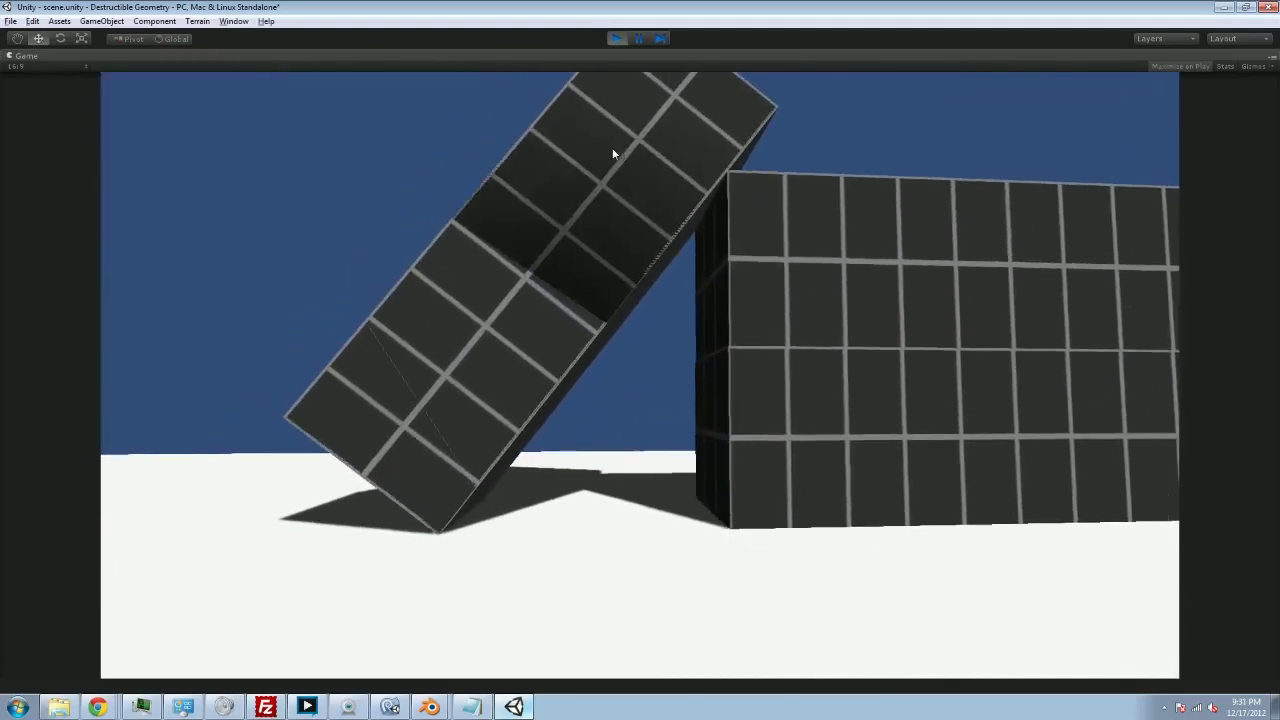
key(w)
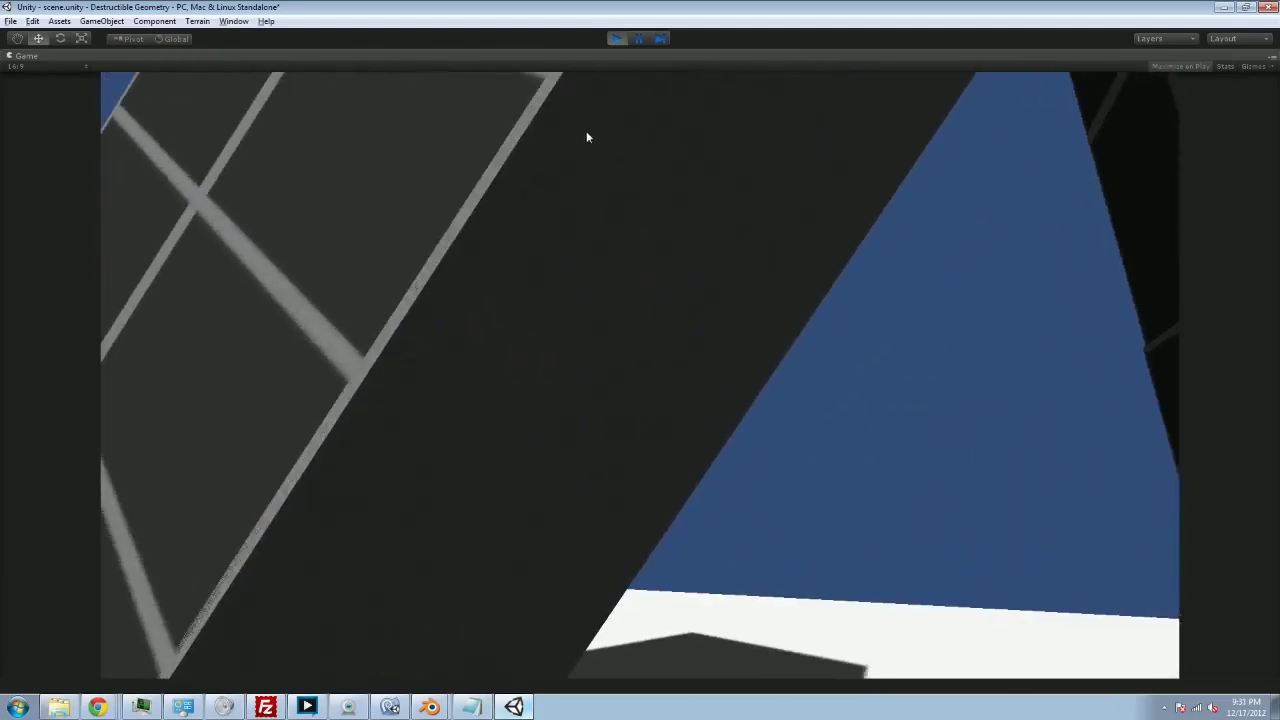
key(s)
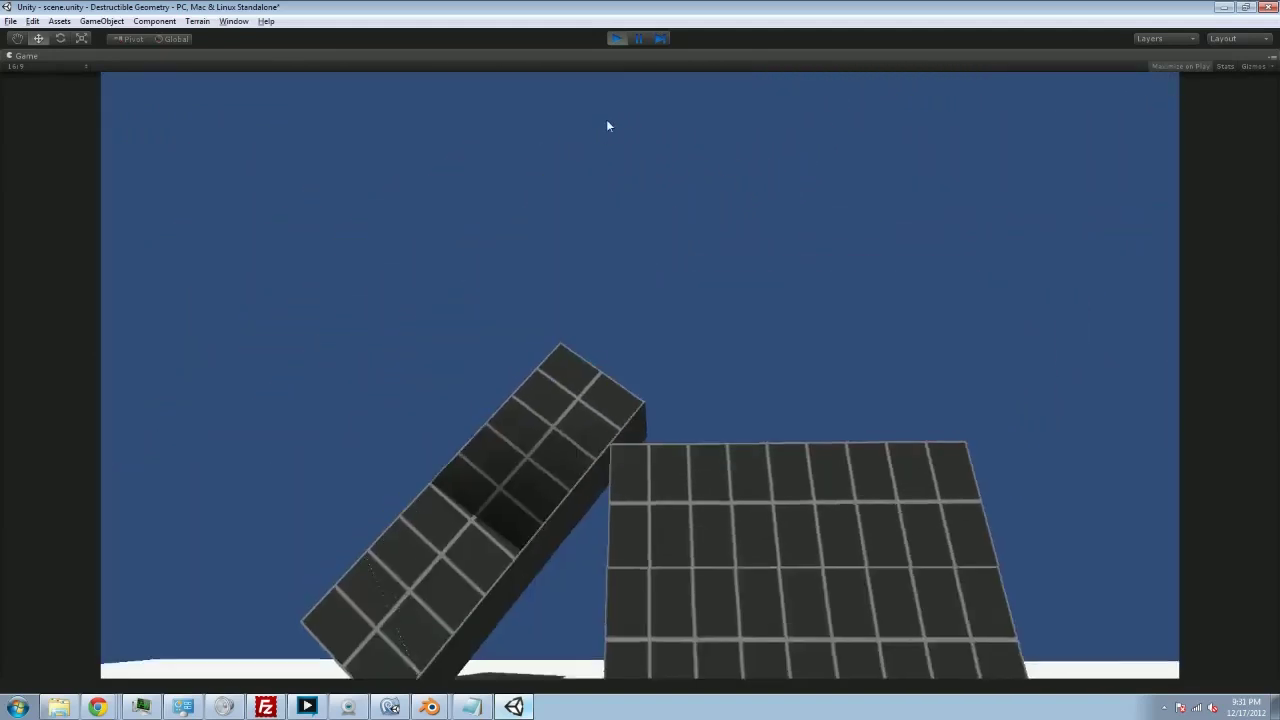
click(609, 39)
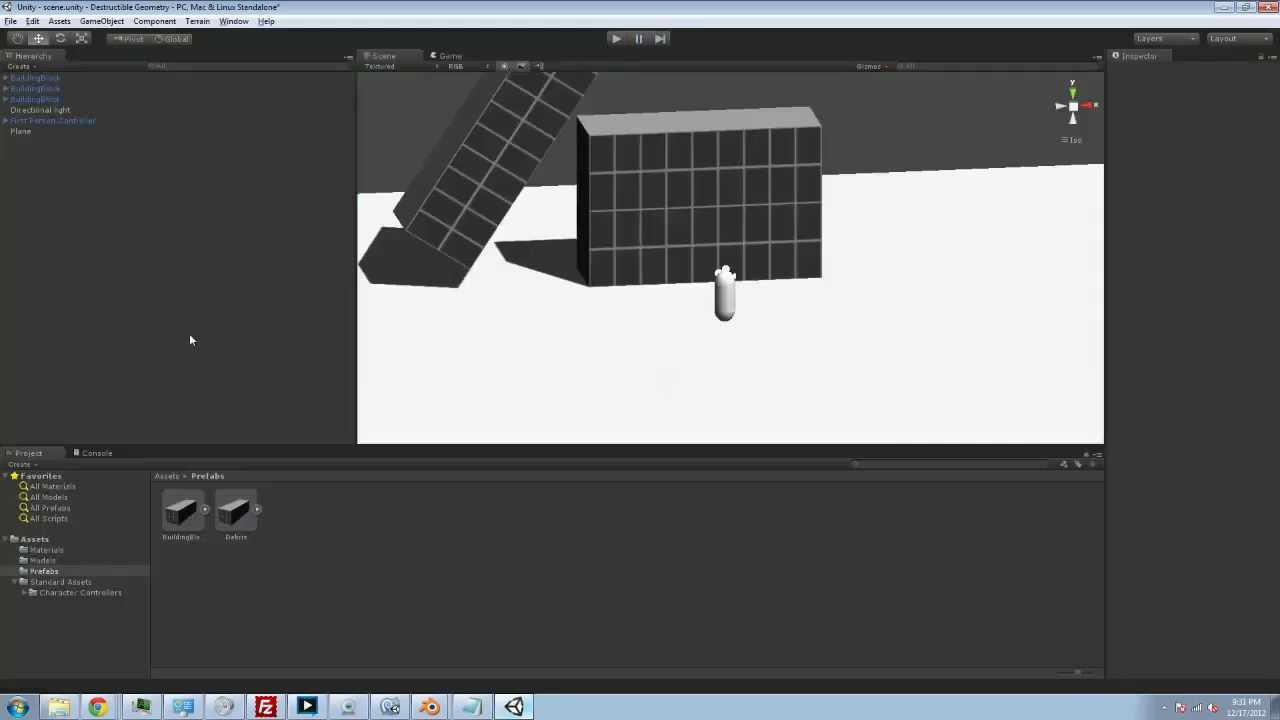
Step: Place an instance of the Debris prefab in the scene beside the leaning block
middle_drag(528, 329, 722, 382)
scroll(609, 388, up, 6)
alt+drag(607, 343, 593, 344)
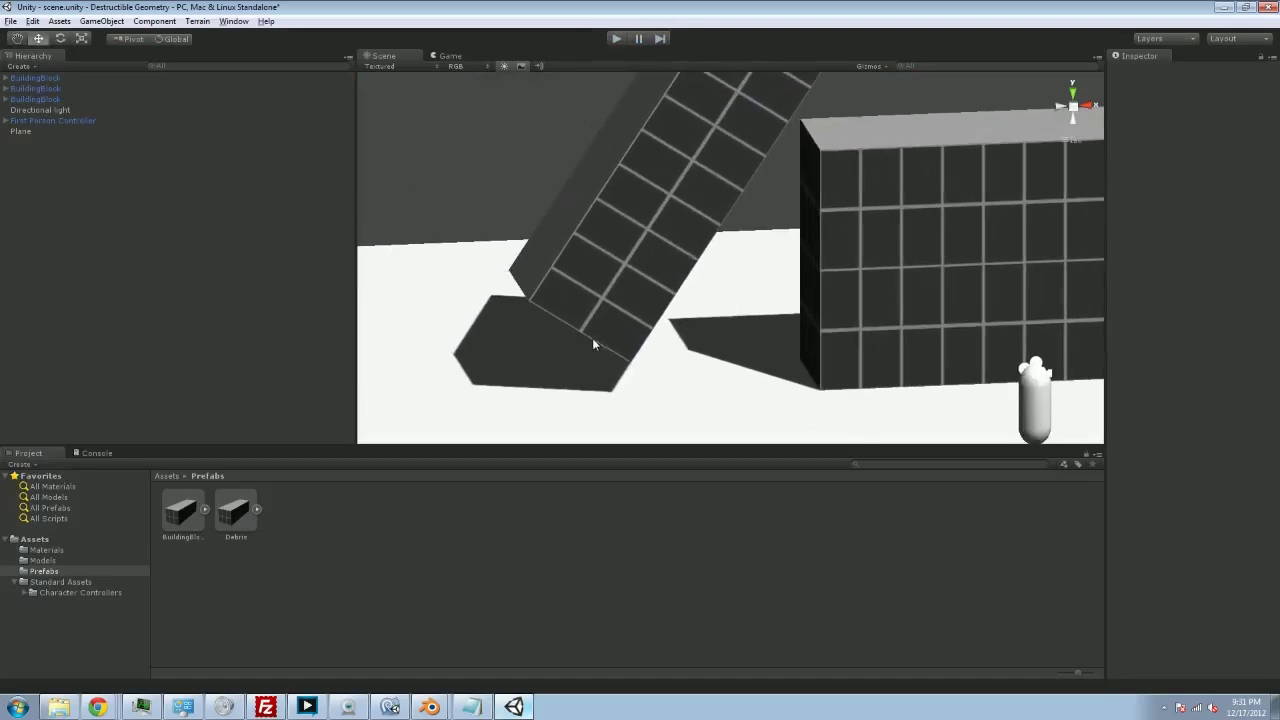
drag(232, 515, 453, 202)
middle_drag(474, 262, 779, 388)
scroll(760, 386, up, 9)
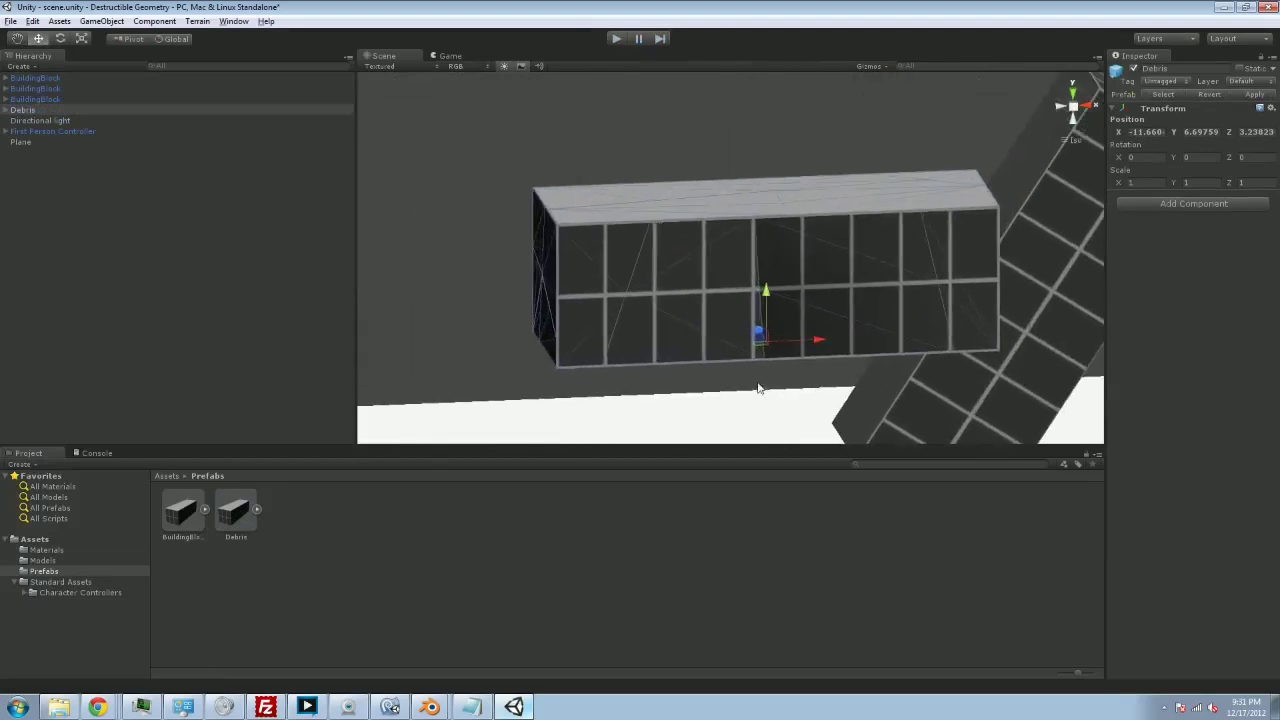
scroll(672, 345, down, 3)
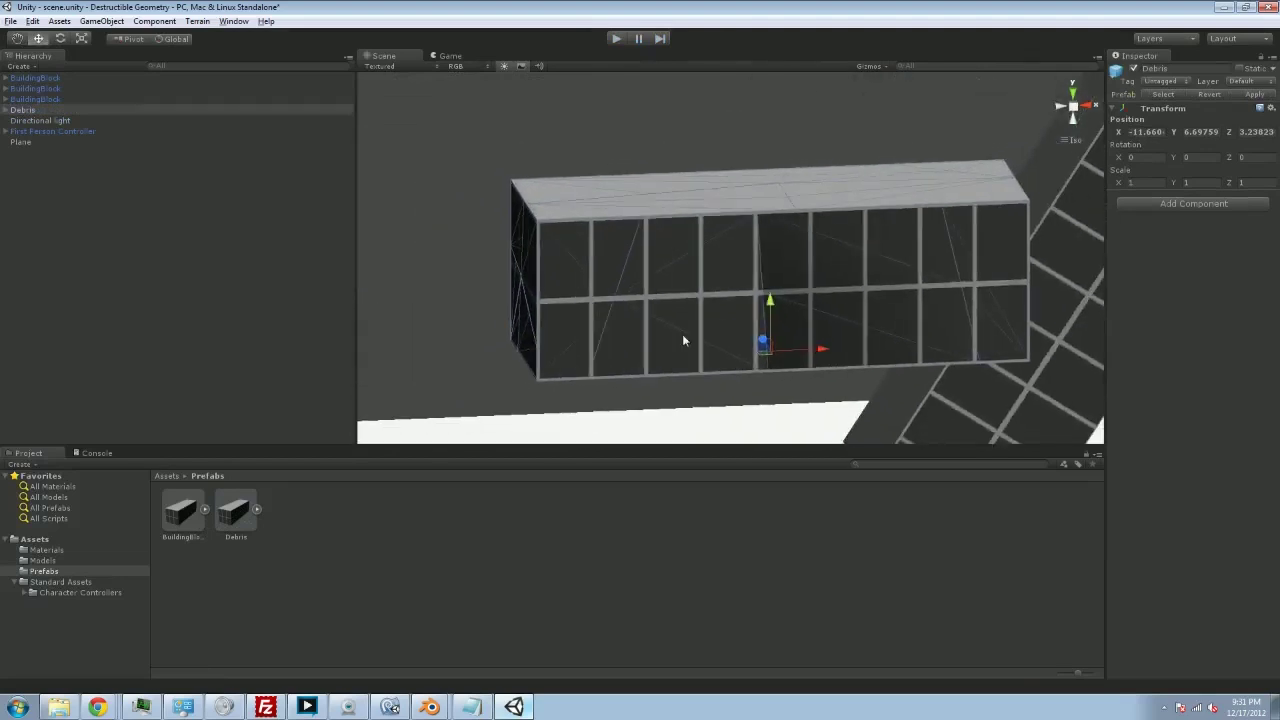
Step: Inspect the components of the Broken_001_cell piece inside the Debris instance and delete that instance from the scene
click(6, 110)
click(15, 120)
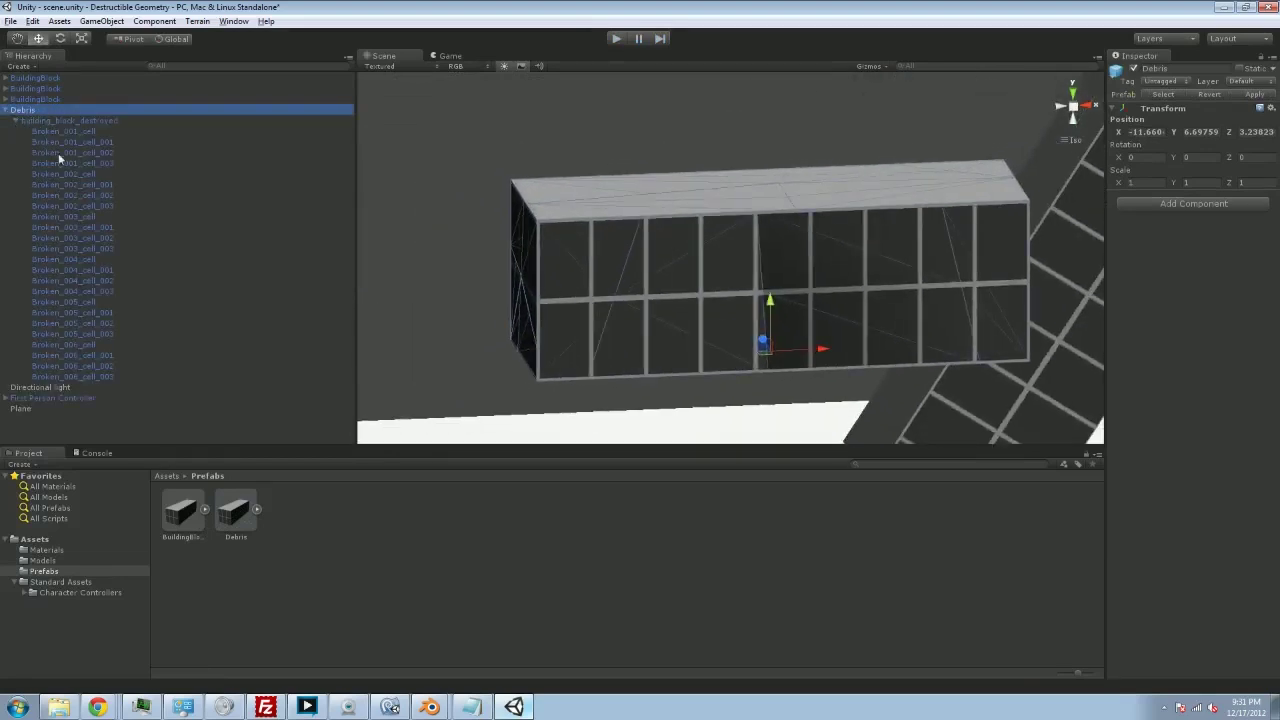
click(78, 133)
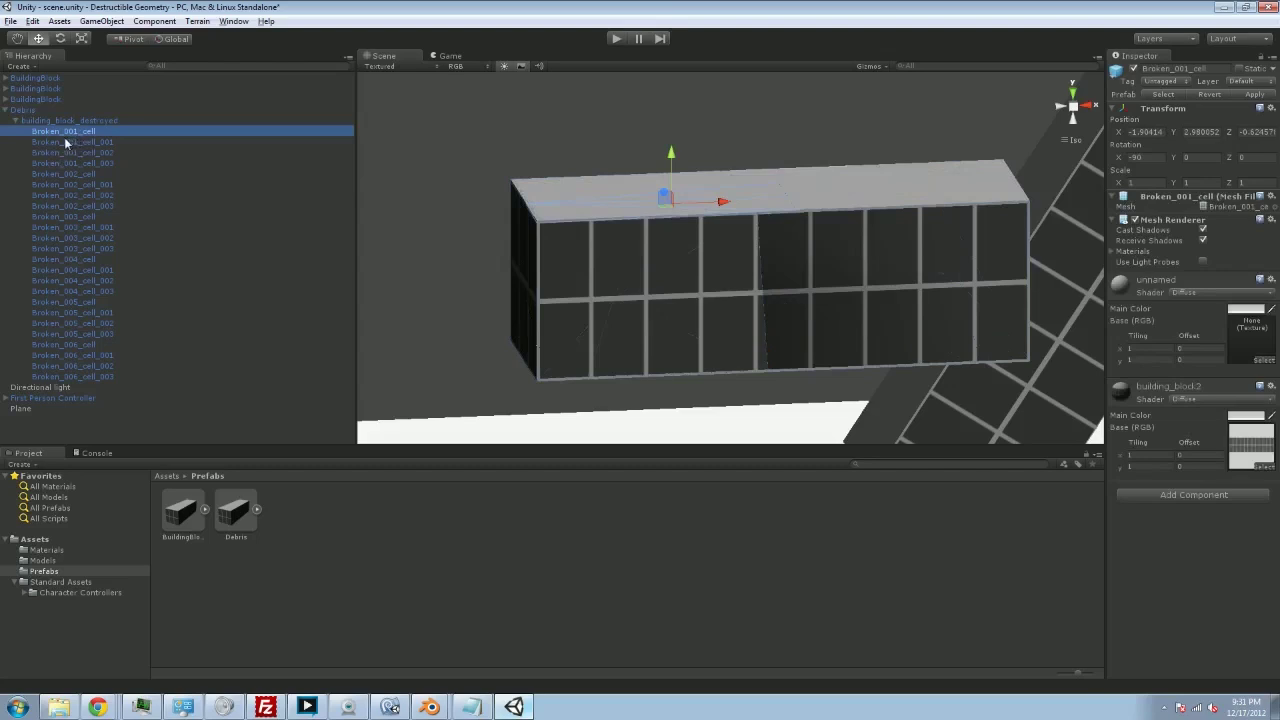
alt+drag(628, 326, 670, 320)
middle_drag(670, 320, 611, 240)
scroll(611, 240, up, 4)
scroll(648, 260, down, 9)
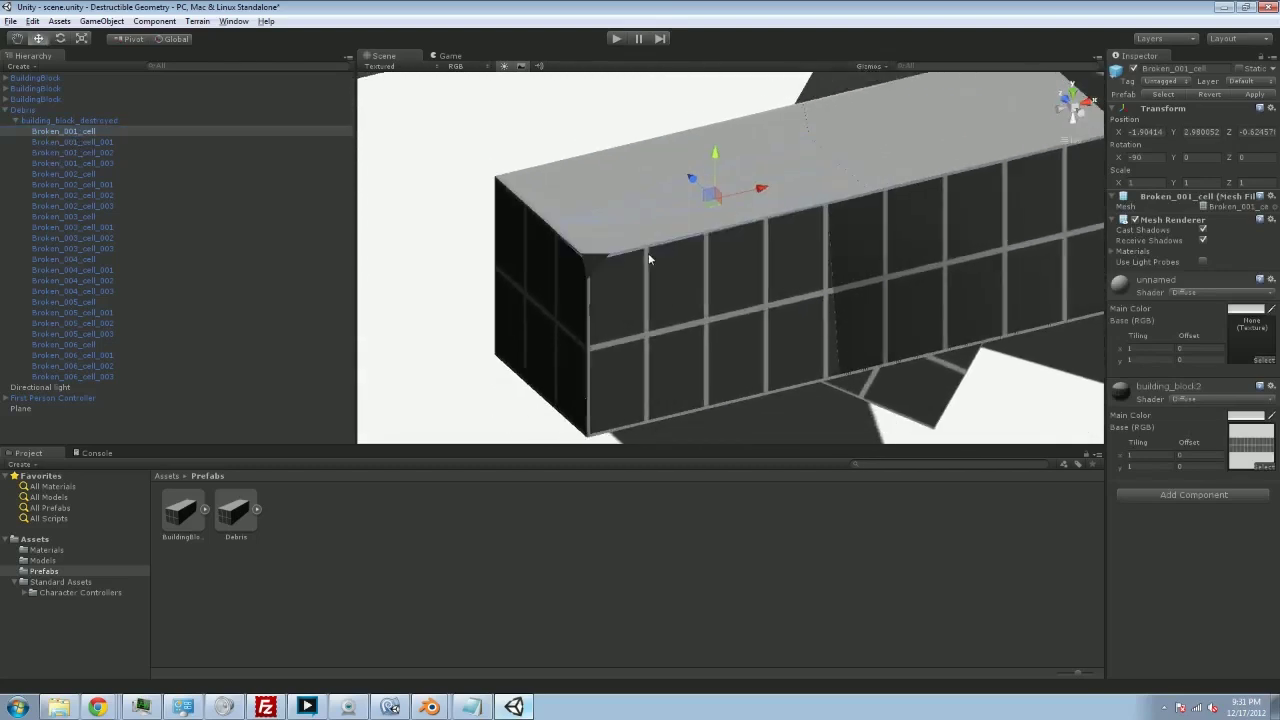
middle_drag(715, 233, 737, 274)
scroll(737, 276, up, 4)
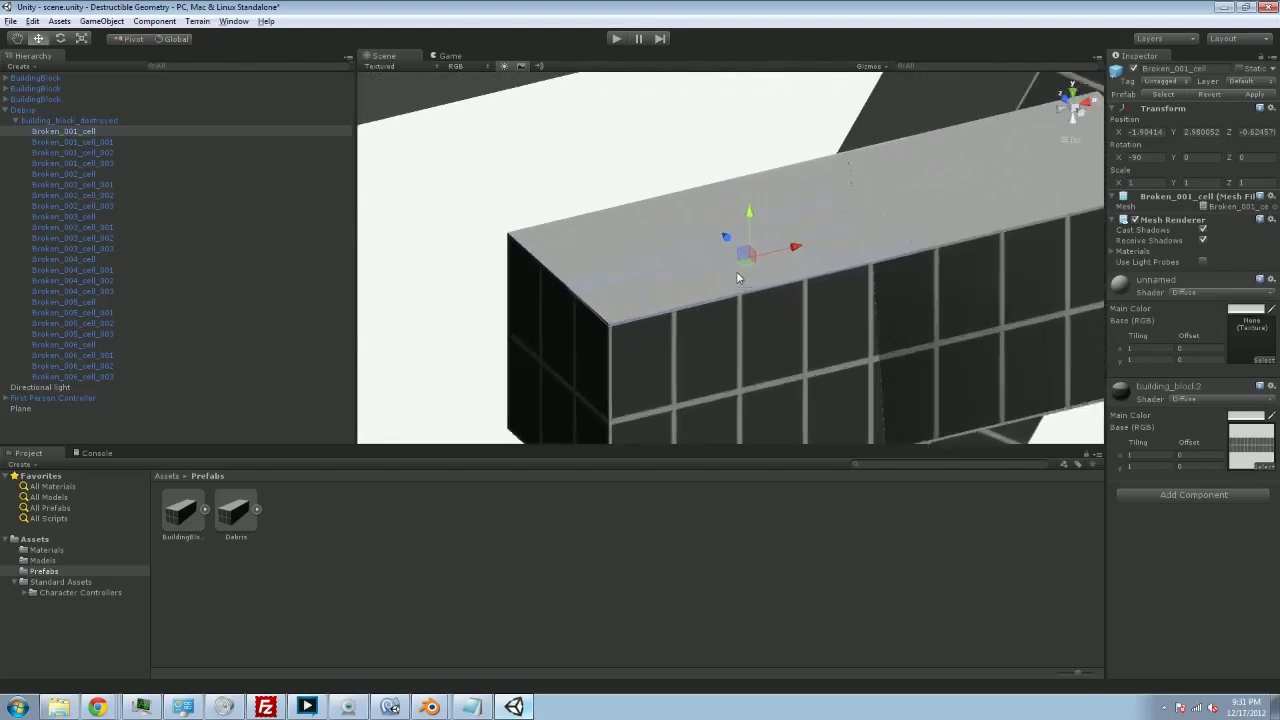
alt+drag(737, 276, 757, 302)
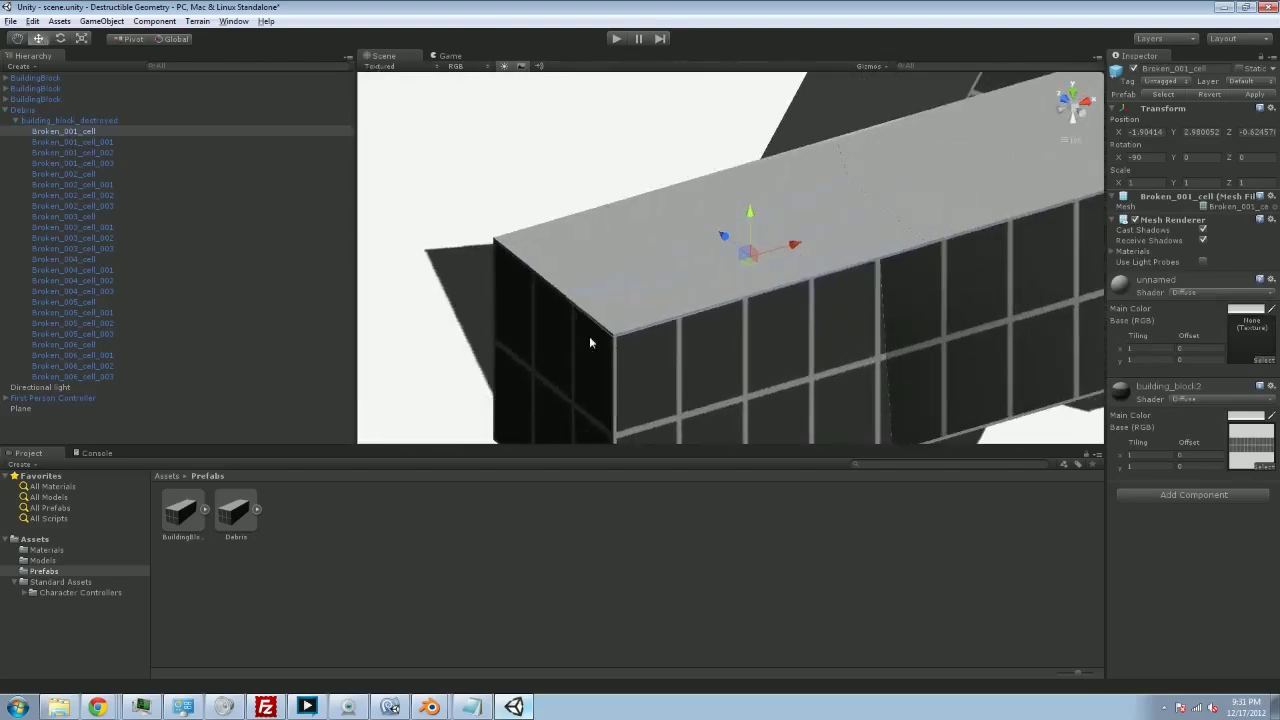
click(33, 111)
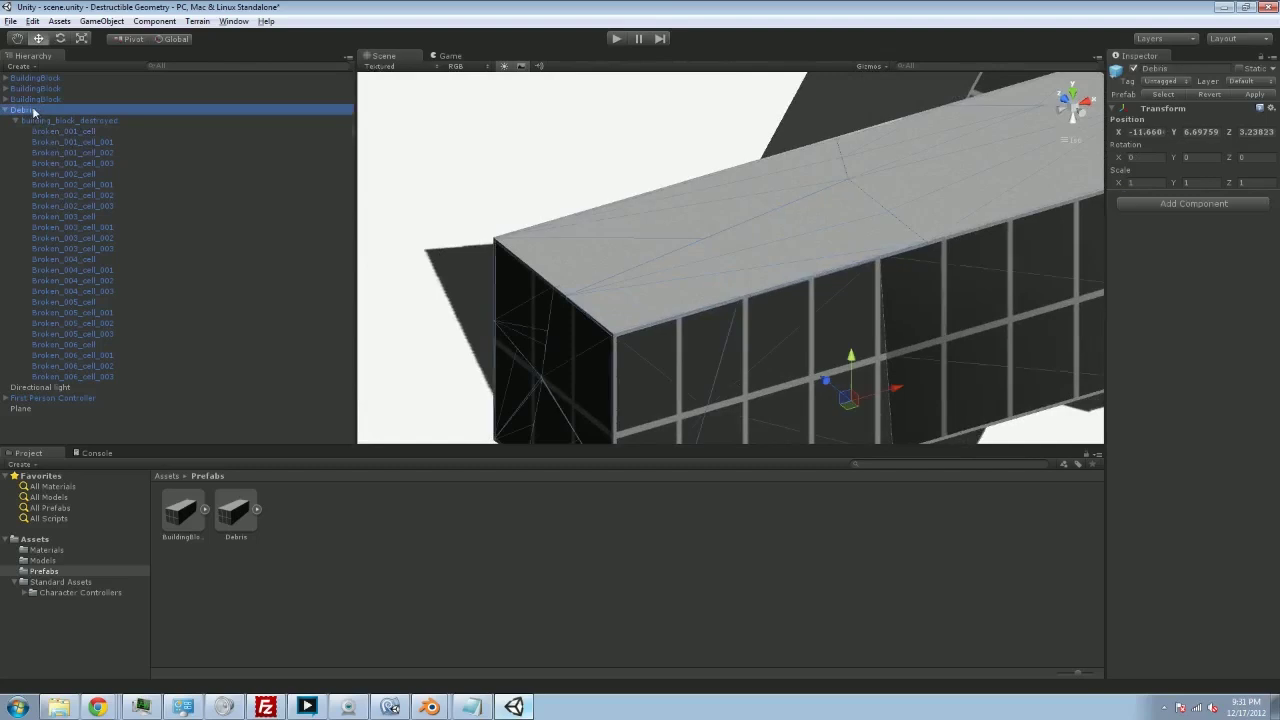
key(Delete)
Step: Enable Generate Colliders in the import settings of the building_block_destroyed model and apply the change
click(60, 557)
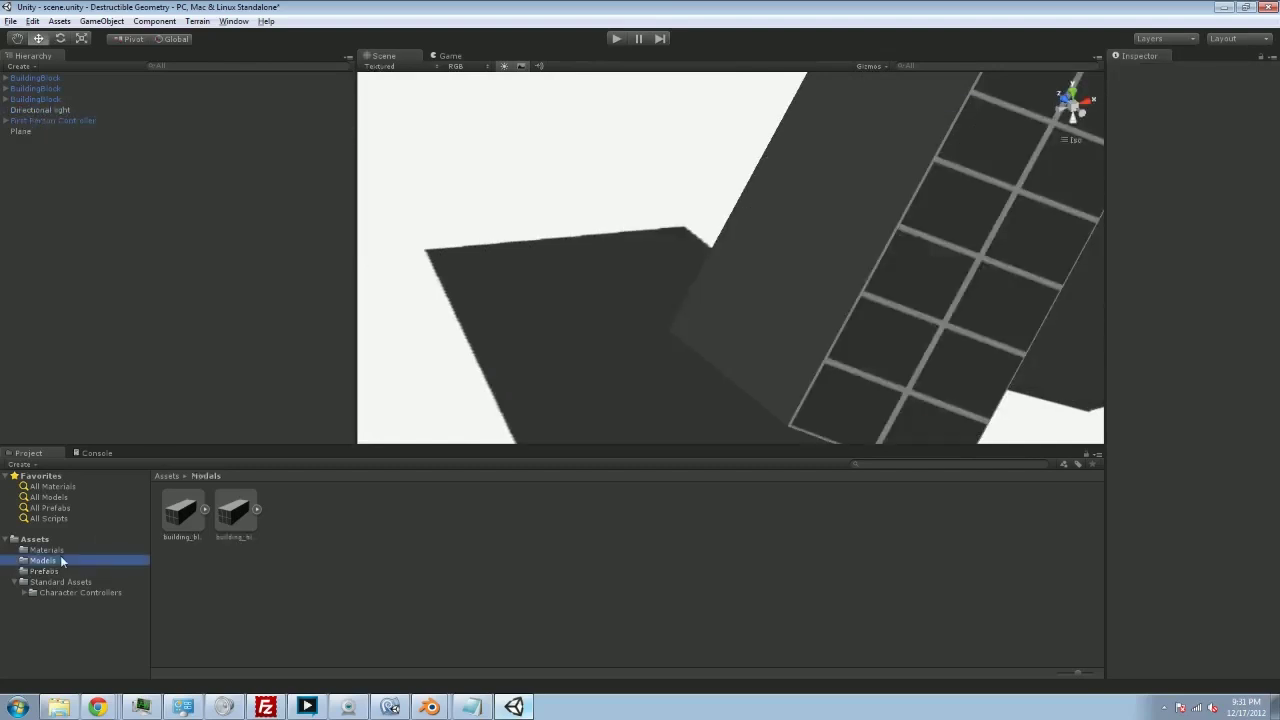
click(236, 514)
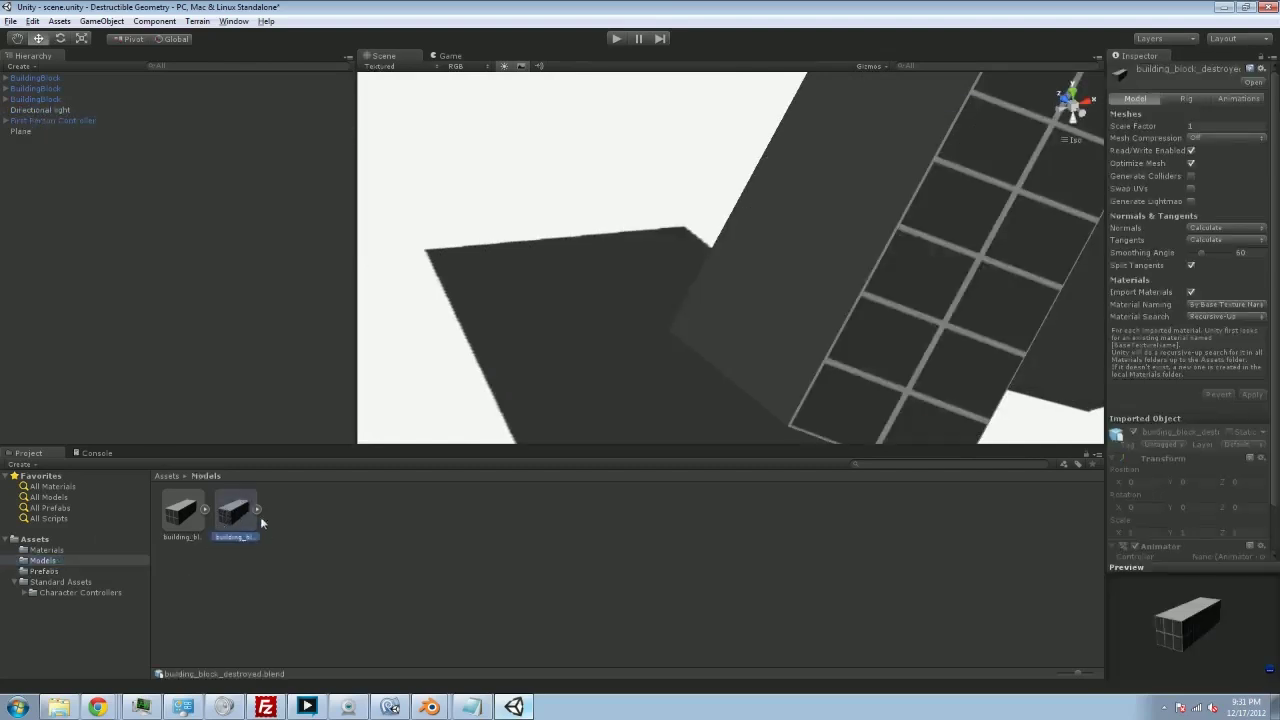
scroll(713, 367, down, 3)
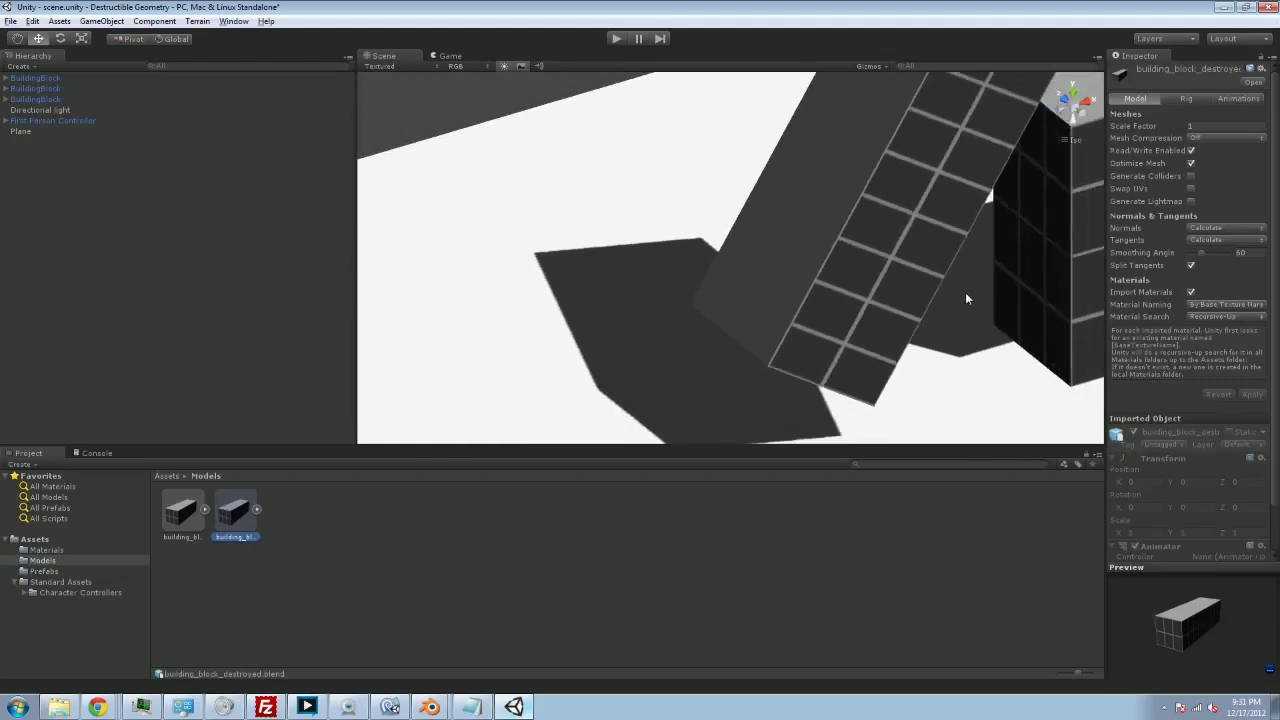
middle_drag(966, 294, 731, 353)
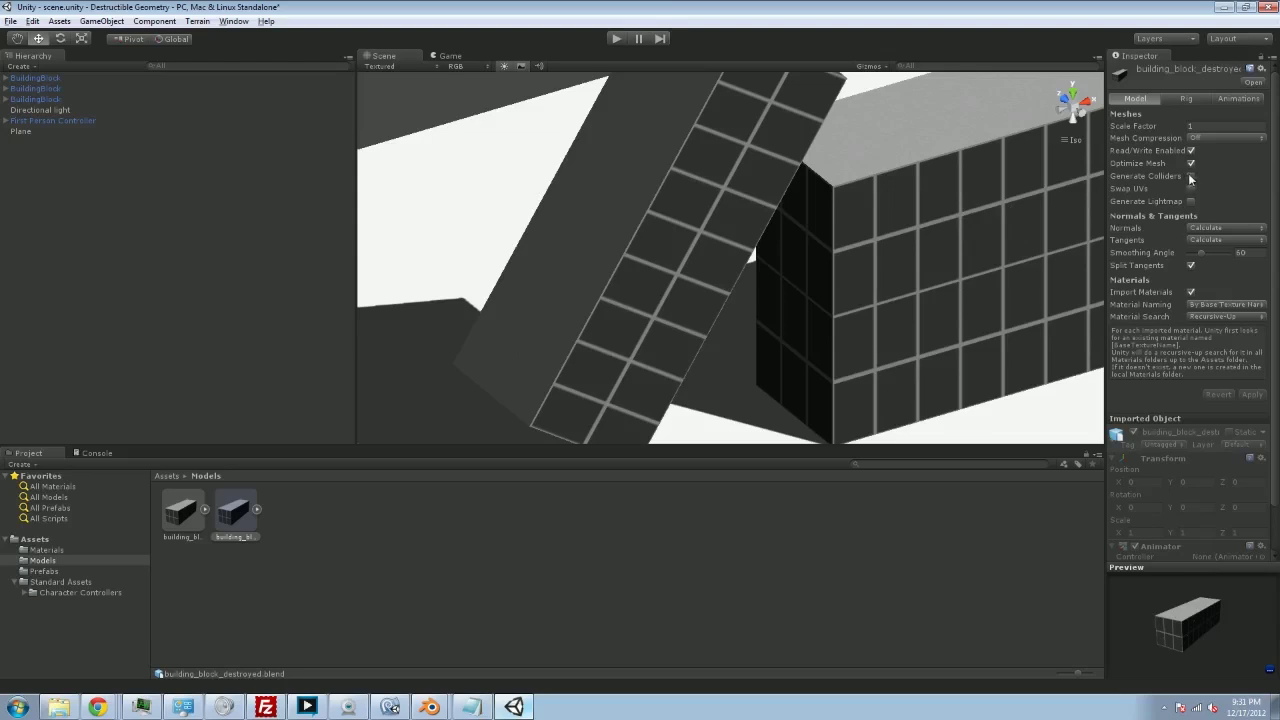
click(1190, 176)
click(1250, 394)
click(471, 585)
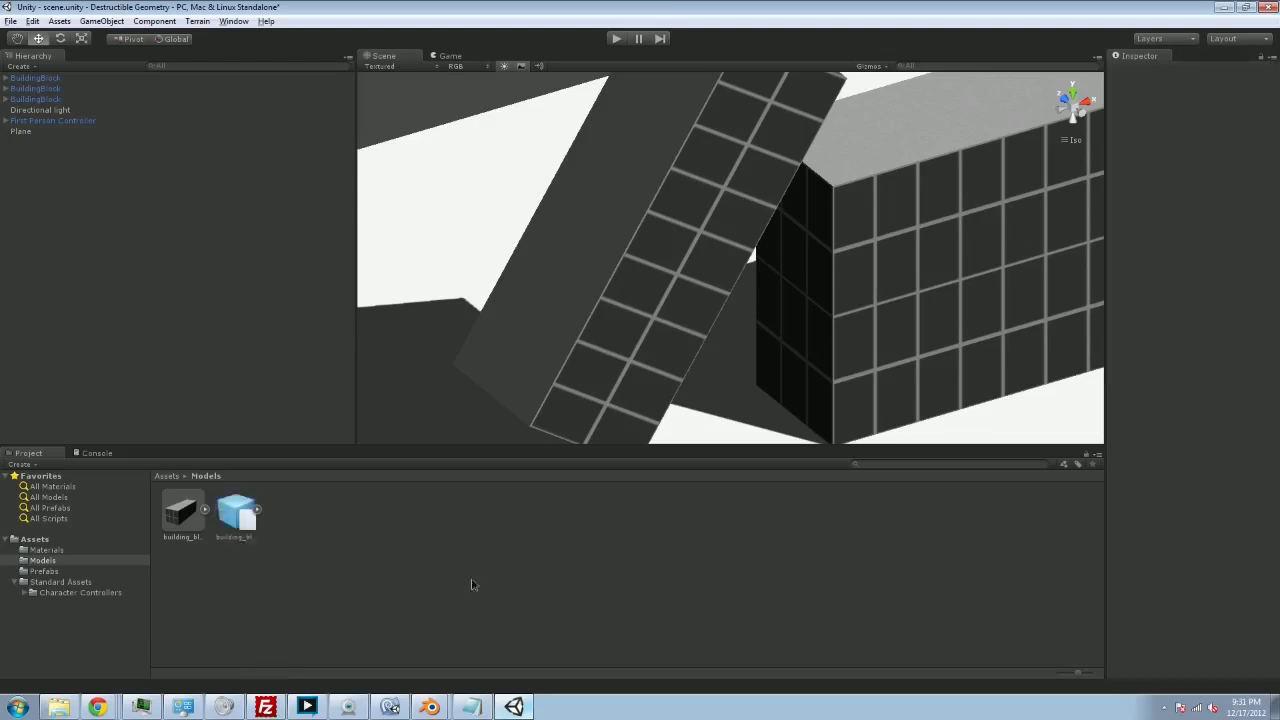
Step: Place the building_block_destroyed model in the scene and inspect the collider component of its Broken_001_cell piece
scroll(458, 308, down, 5)
drag(230, 523, 416, 330)
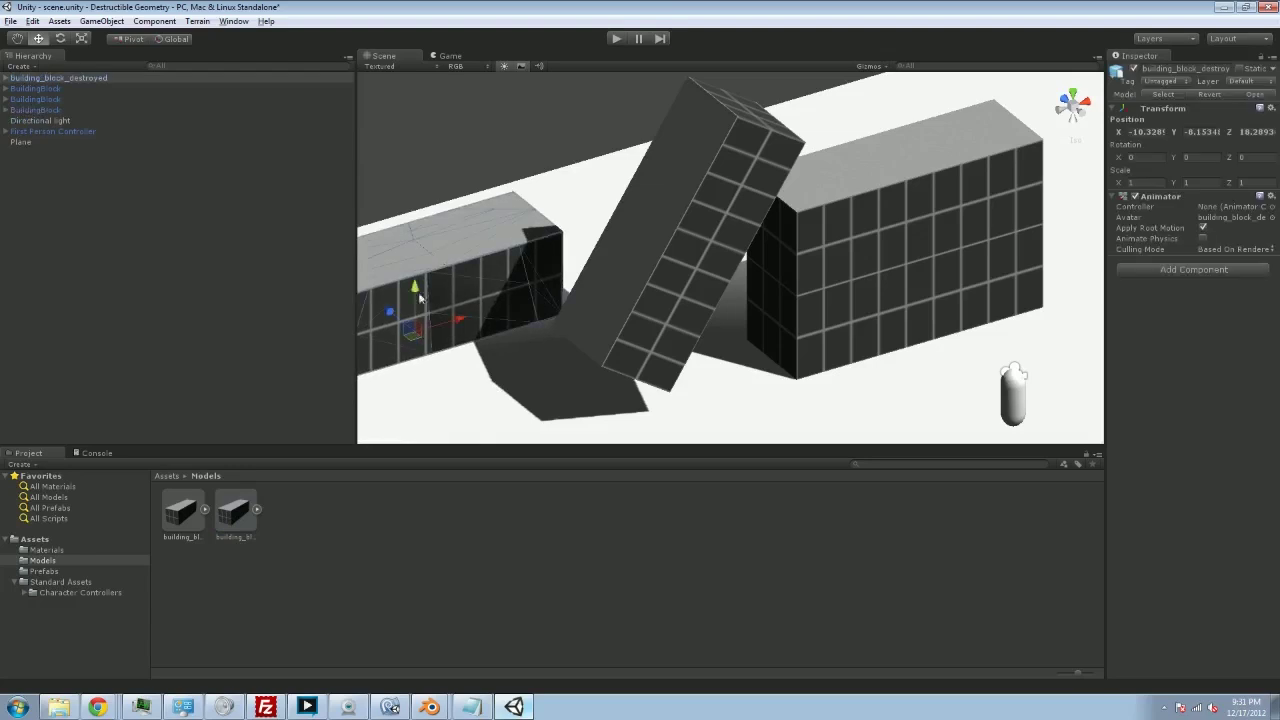
click(7, 78)
click(55, 89)
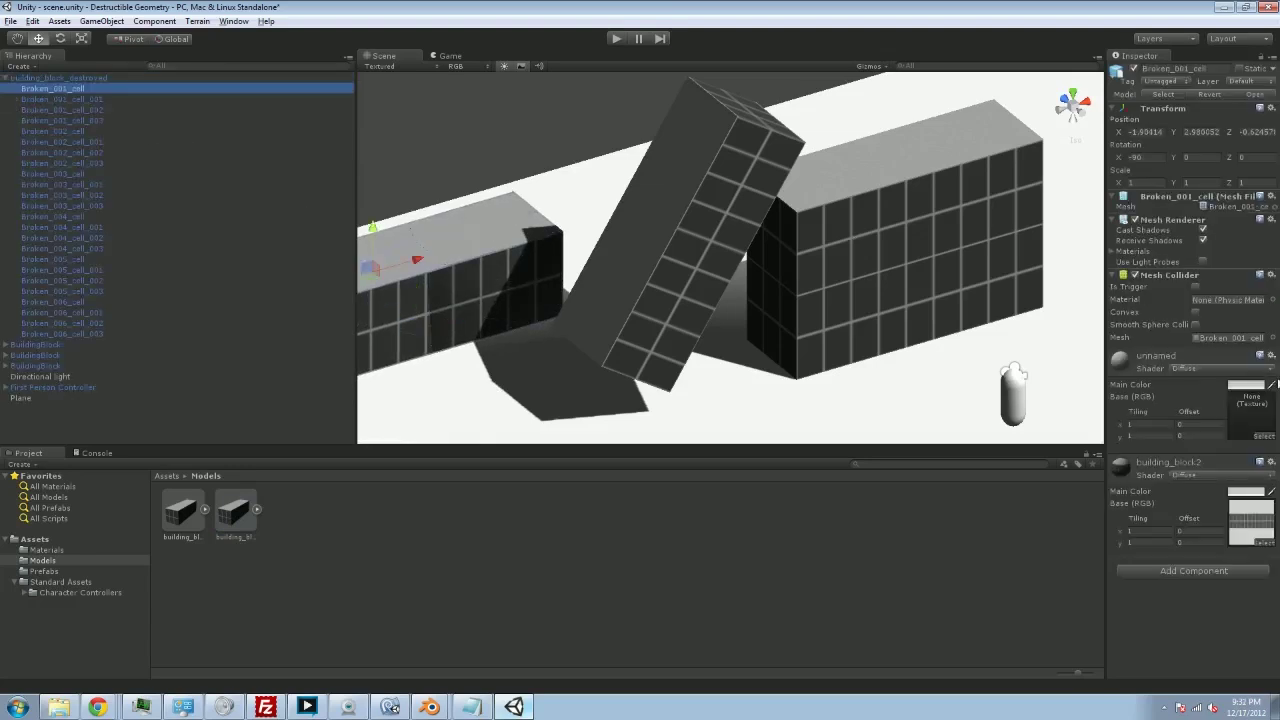
key(f)
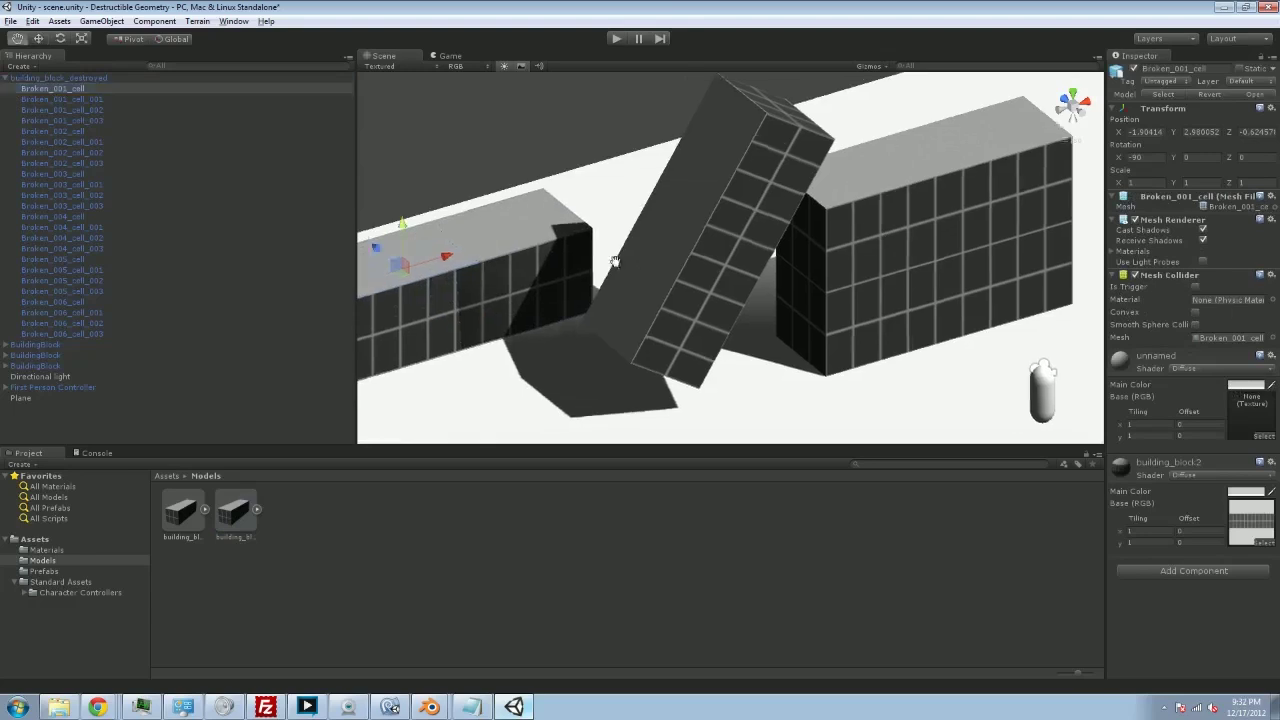
click(72, 88)
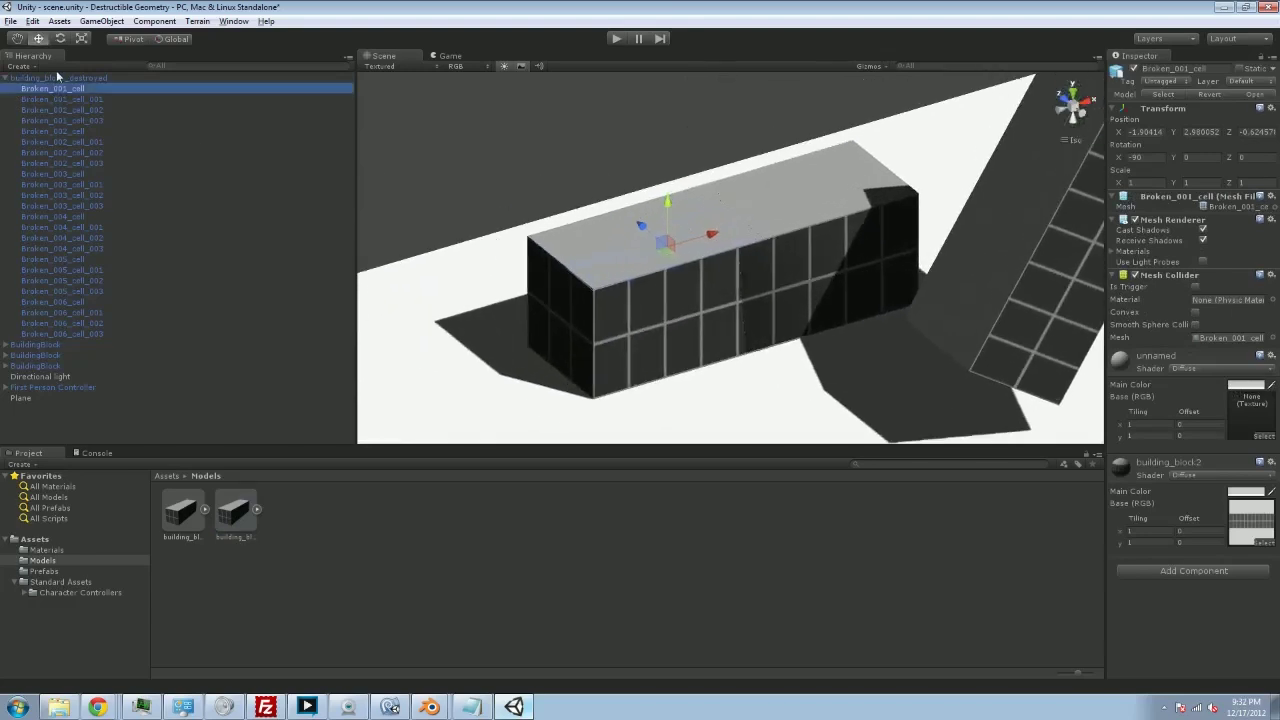
Step: Delete the building_block_destroyed test instance from the scene
click(55, 77)
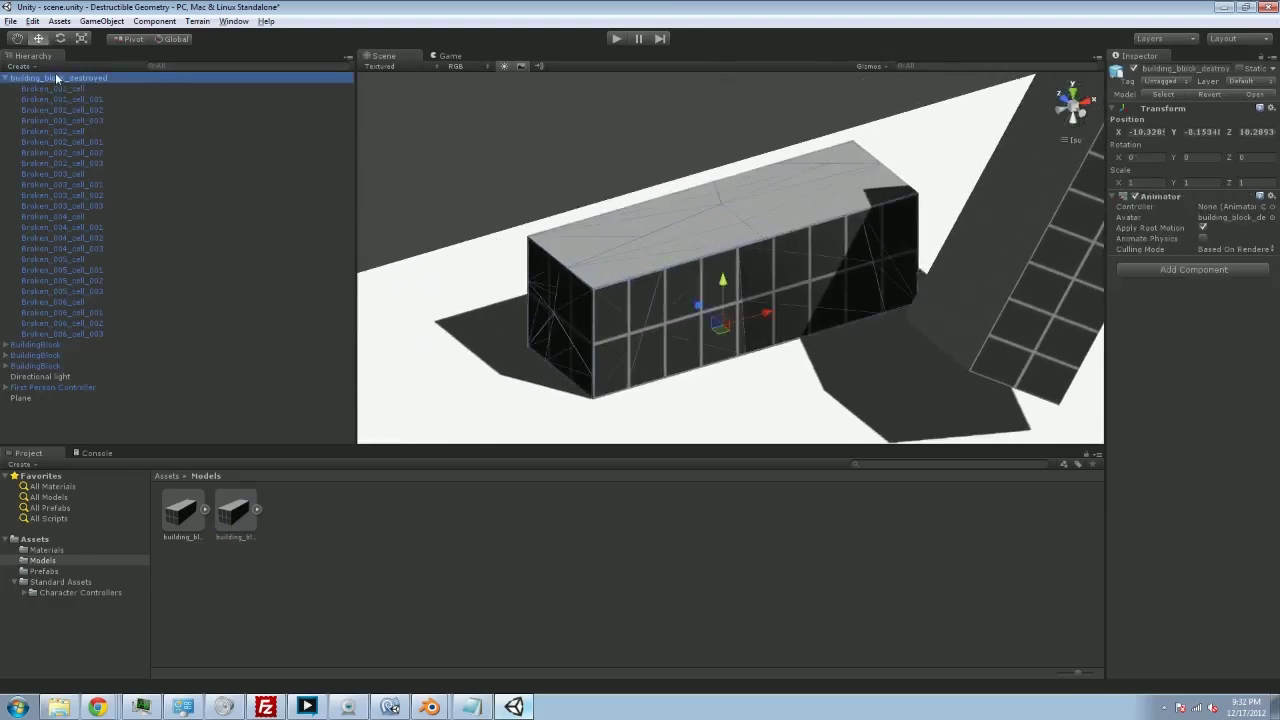
key(Delete)
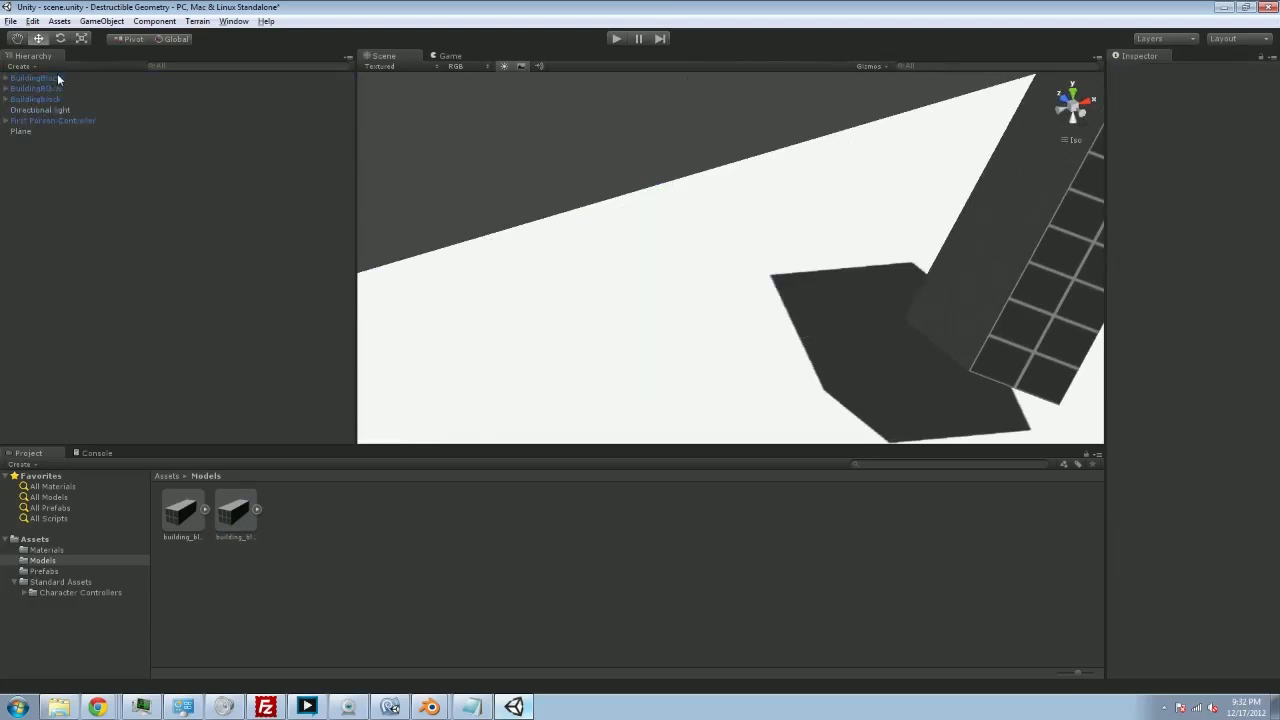
Step: Place an instance of the Debris prefab in the scene and inspect the components of its Broken_001_cell piece
click(43, 570)
drag(243, 518, 560, 303)
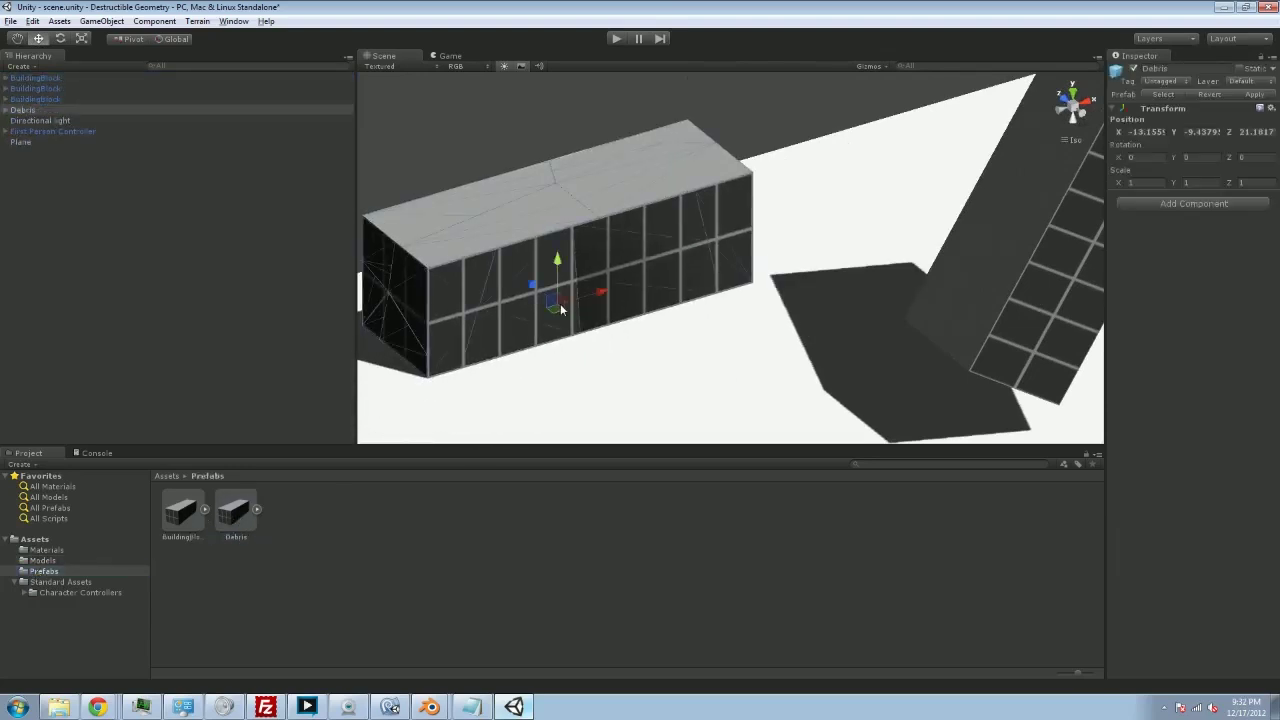
key(f)
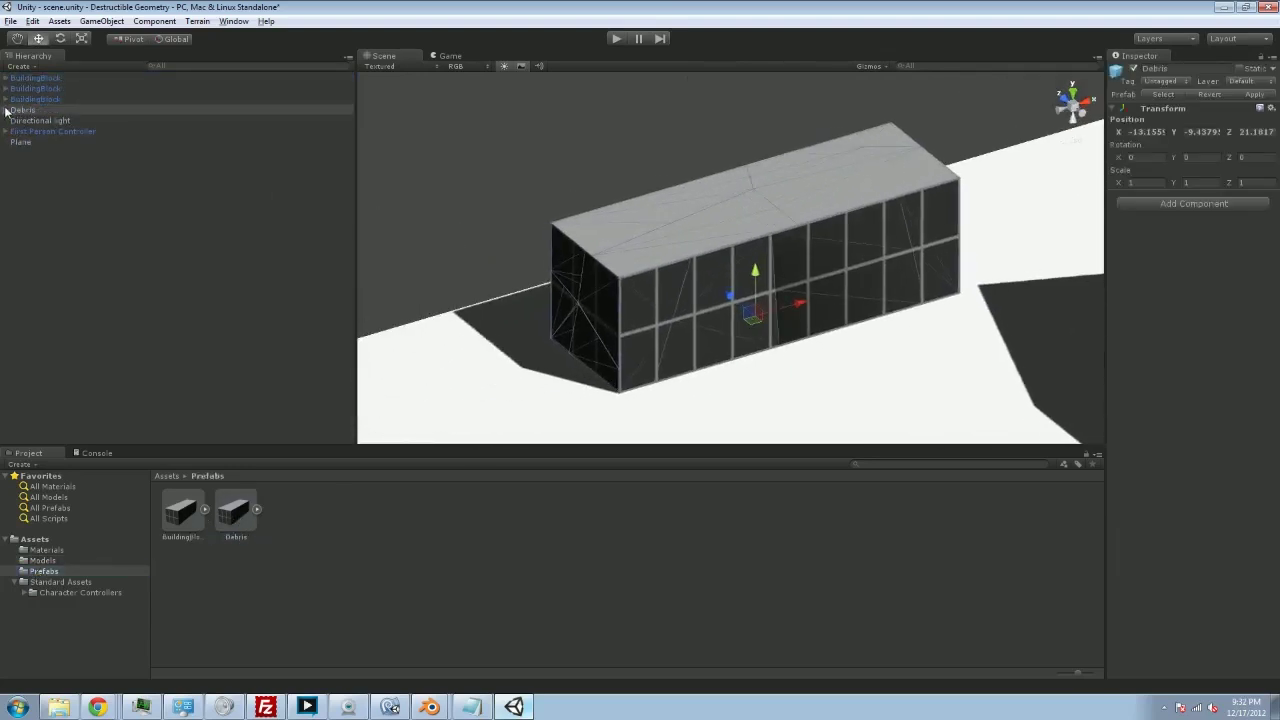
click(10, 112)
click(15, 120)
click(46, 133)
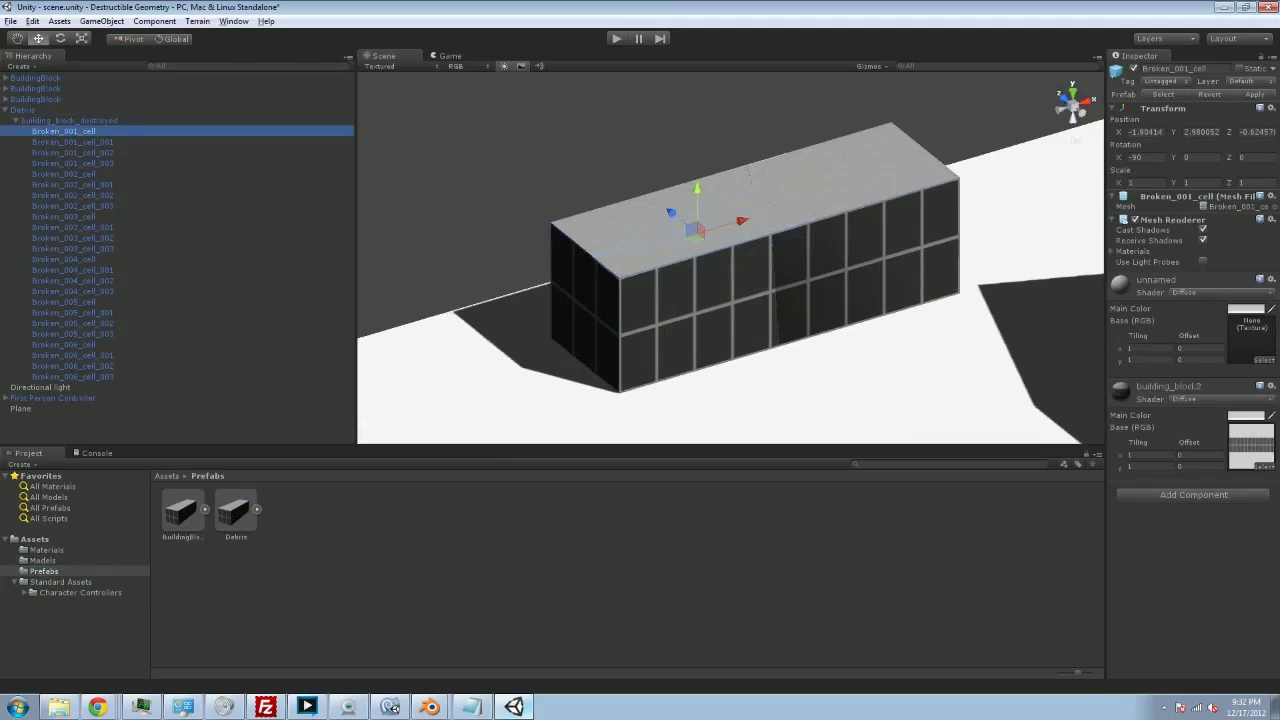
Step: Delete the building_block_destroyed child from the Debris object, accepting the loss of the prefab connection
click(82, 121)
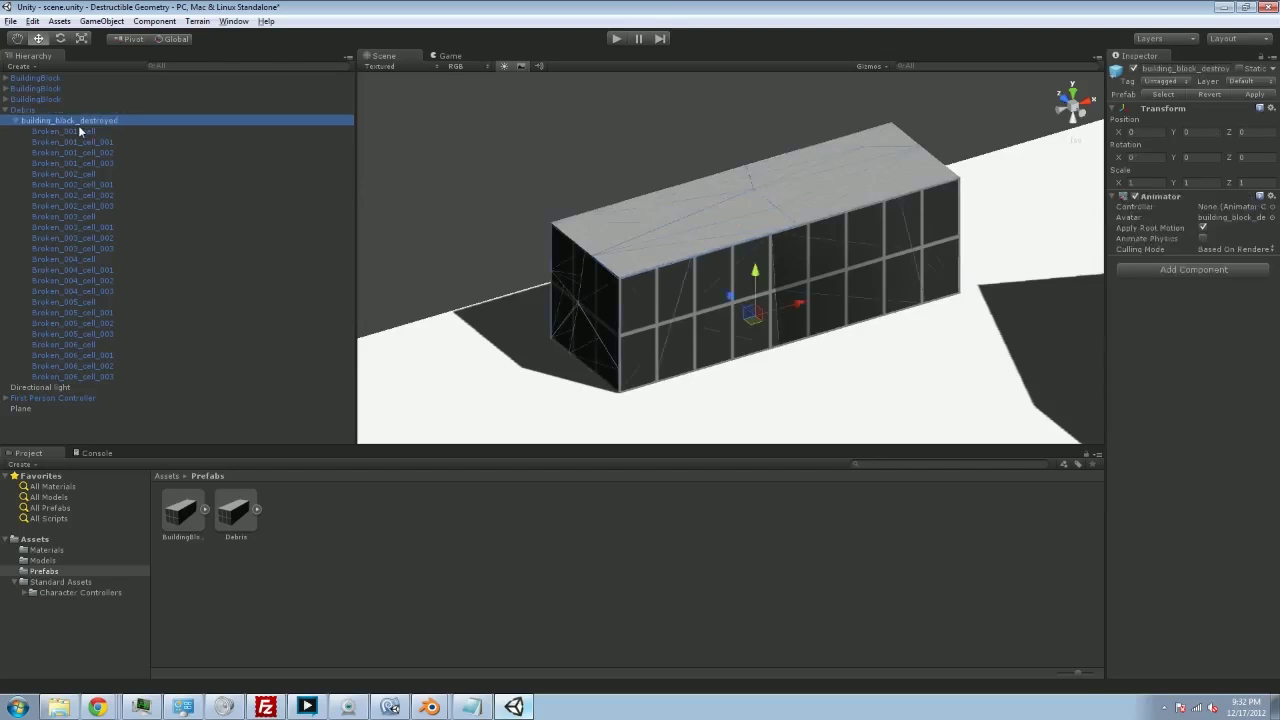
key(Delete)
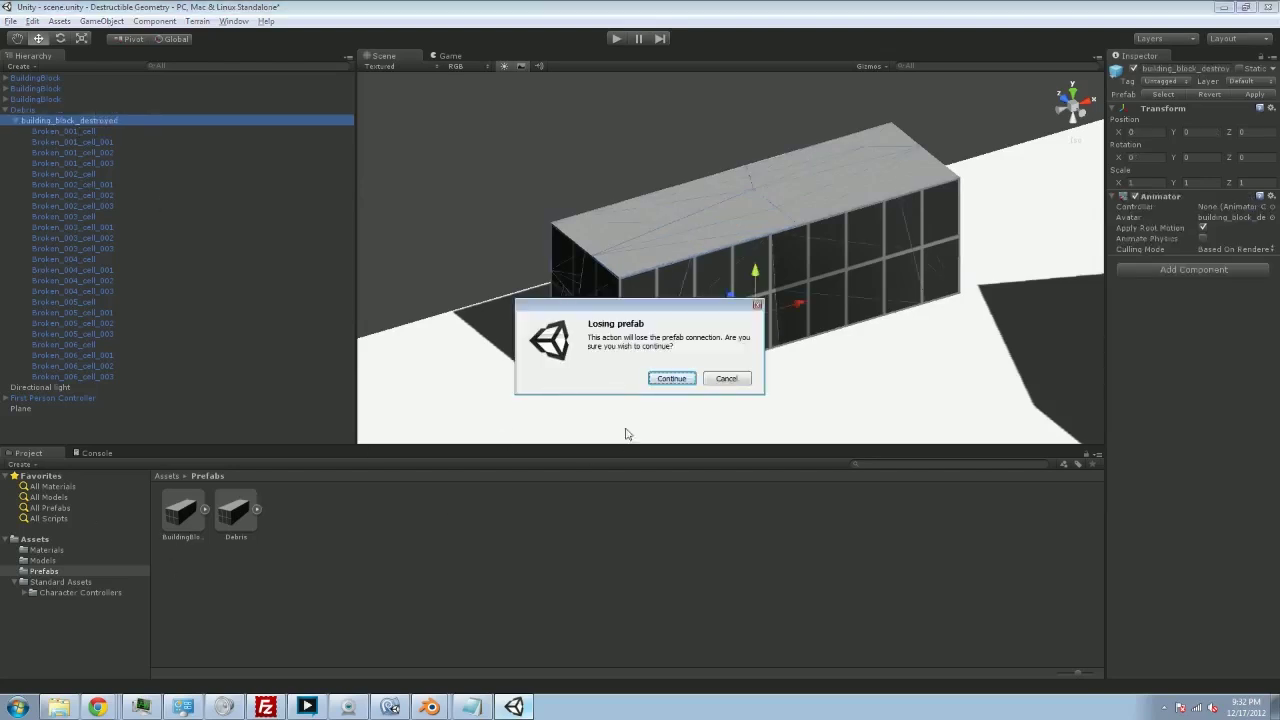
click(671, 378)
Step: Add the reimported building_block_destroyed model as a child of the Debris object
click(84, 561)
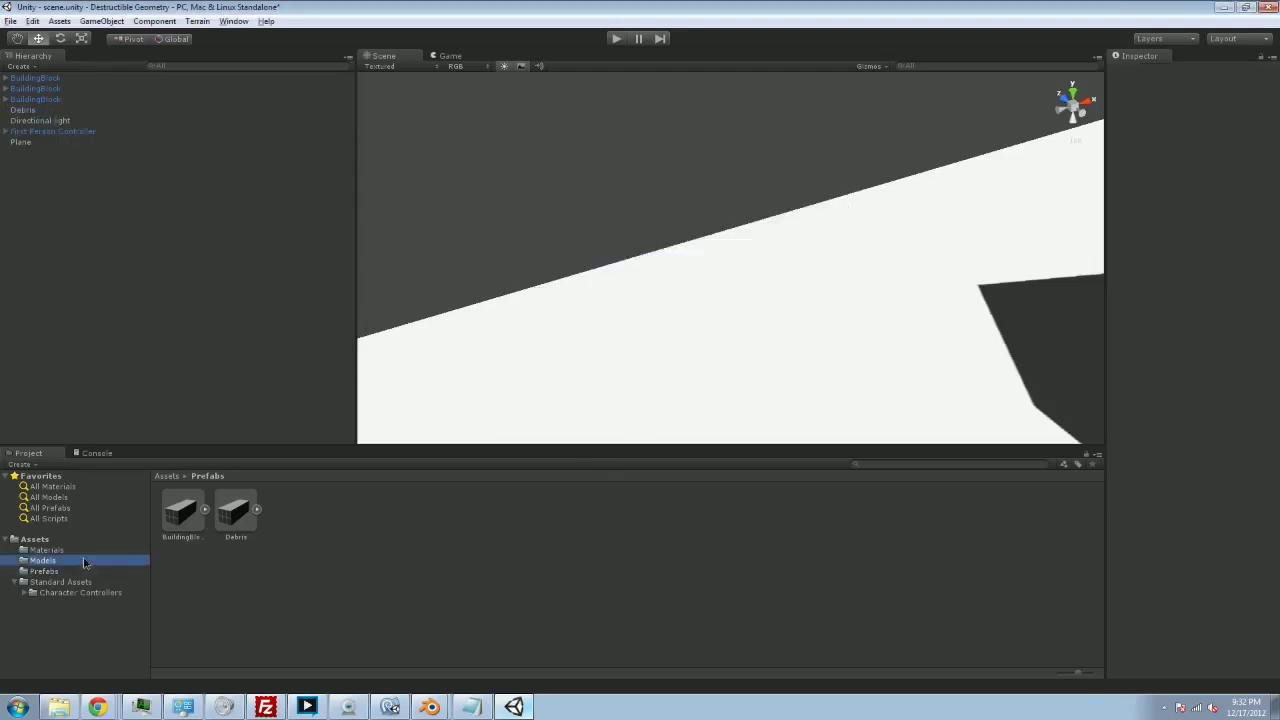
click(232, 512)
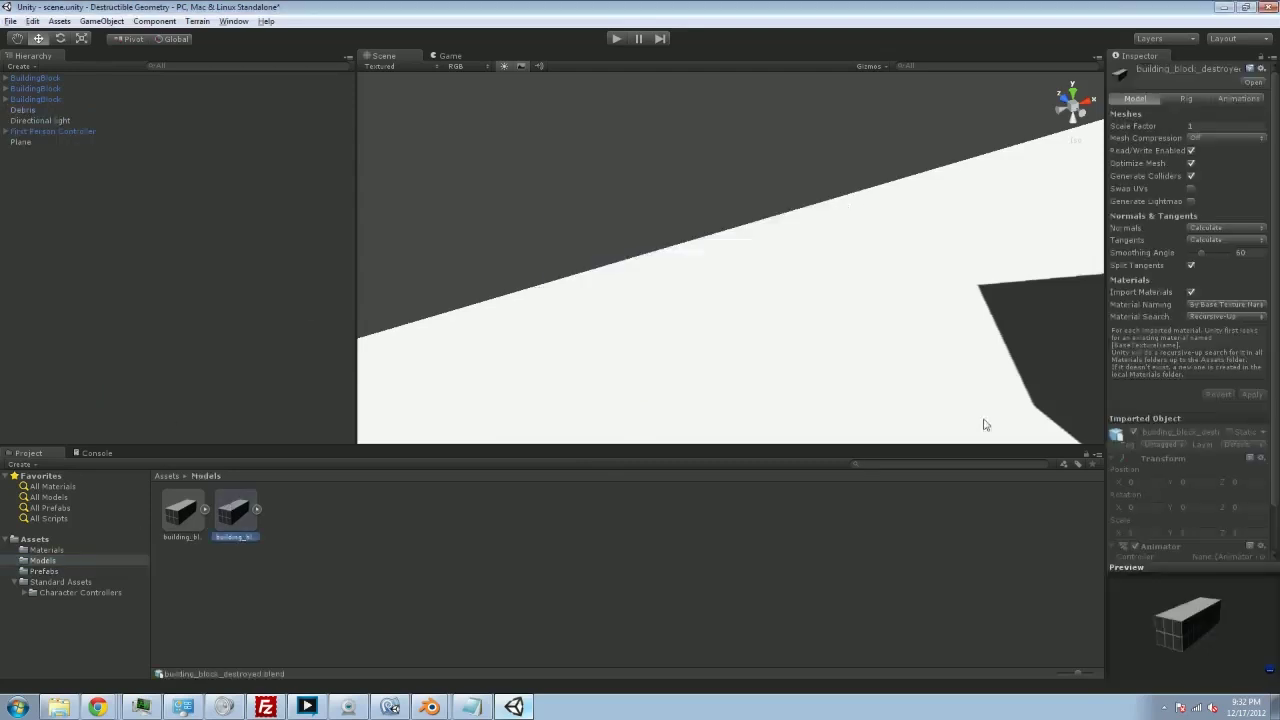
drag(238, 511, 29, 114)
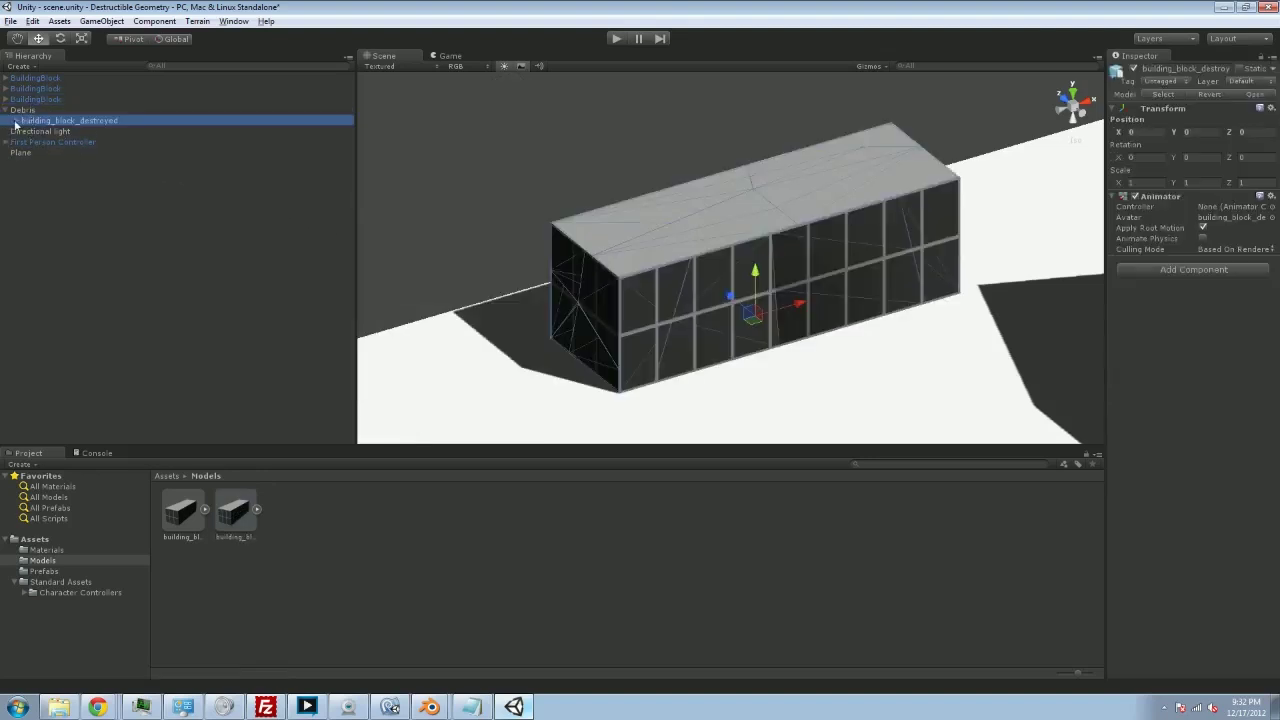
Step: Inspect the components of the Broken_001_cell_002 piece and apply the Debris object's changes to its prefab
click(15, 122)
click(60, 152)
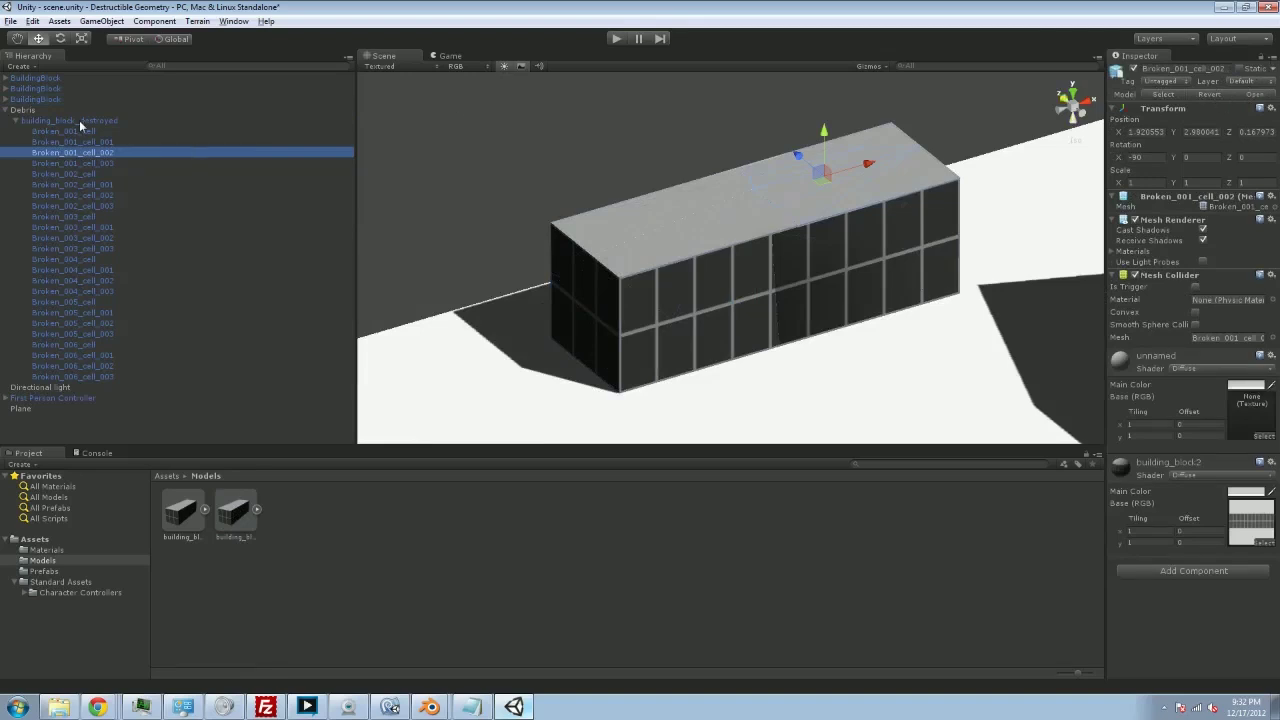
click(70, 112)
click(1256, 94)
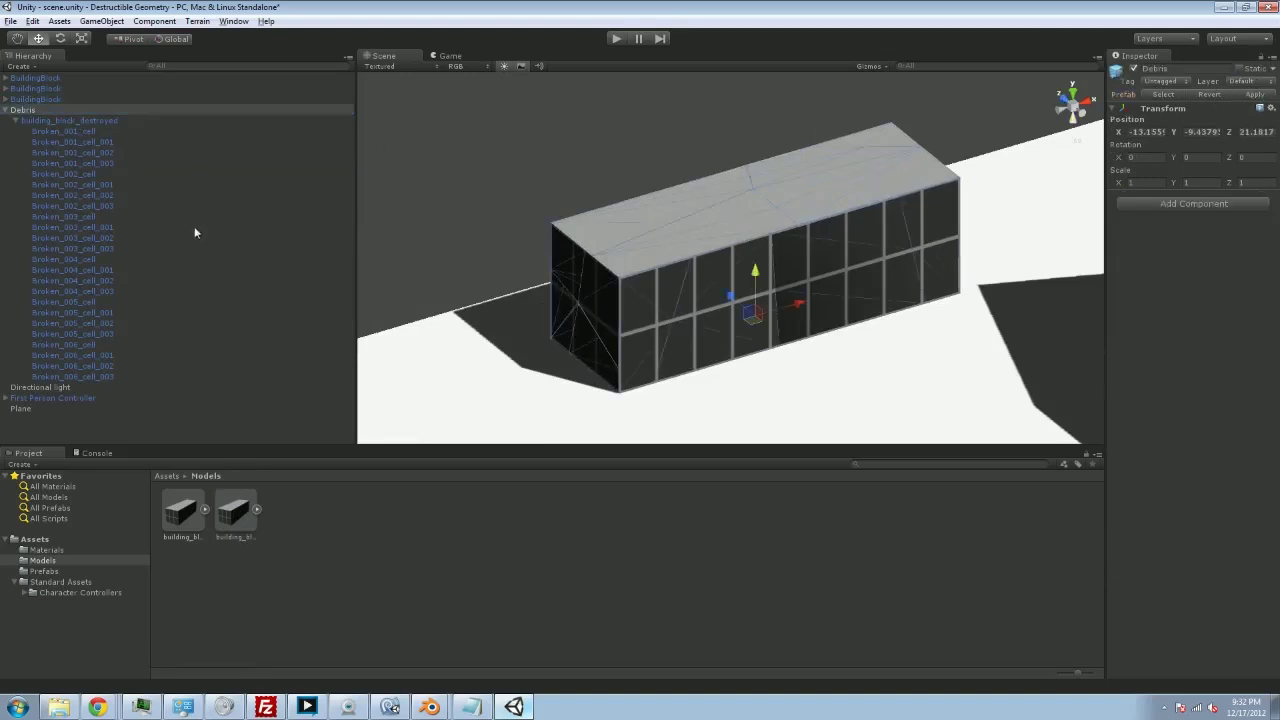
Step: Add a Rigidbody component to all the broken pieces, from Broken_001_cell through Broken_006_cell_003
alt+drag(672, 233, 732, 195)
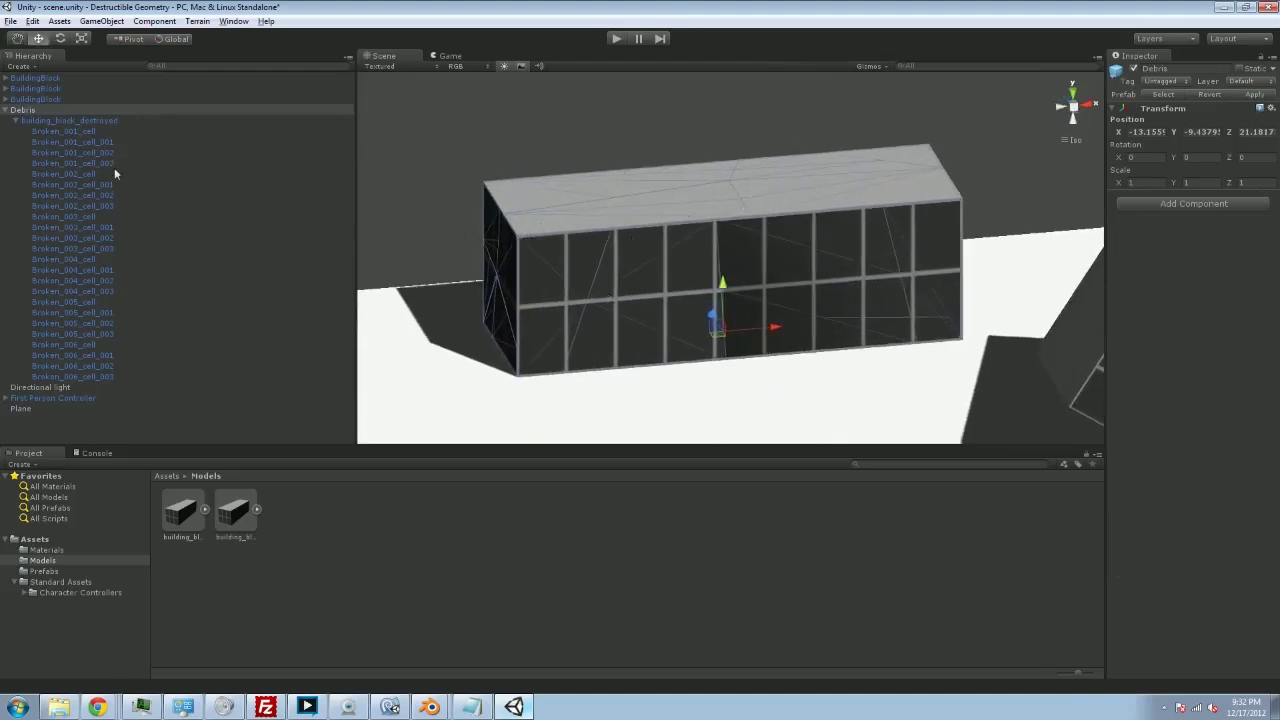
click(106, 133)
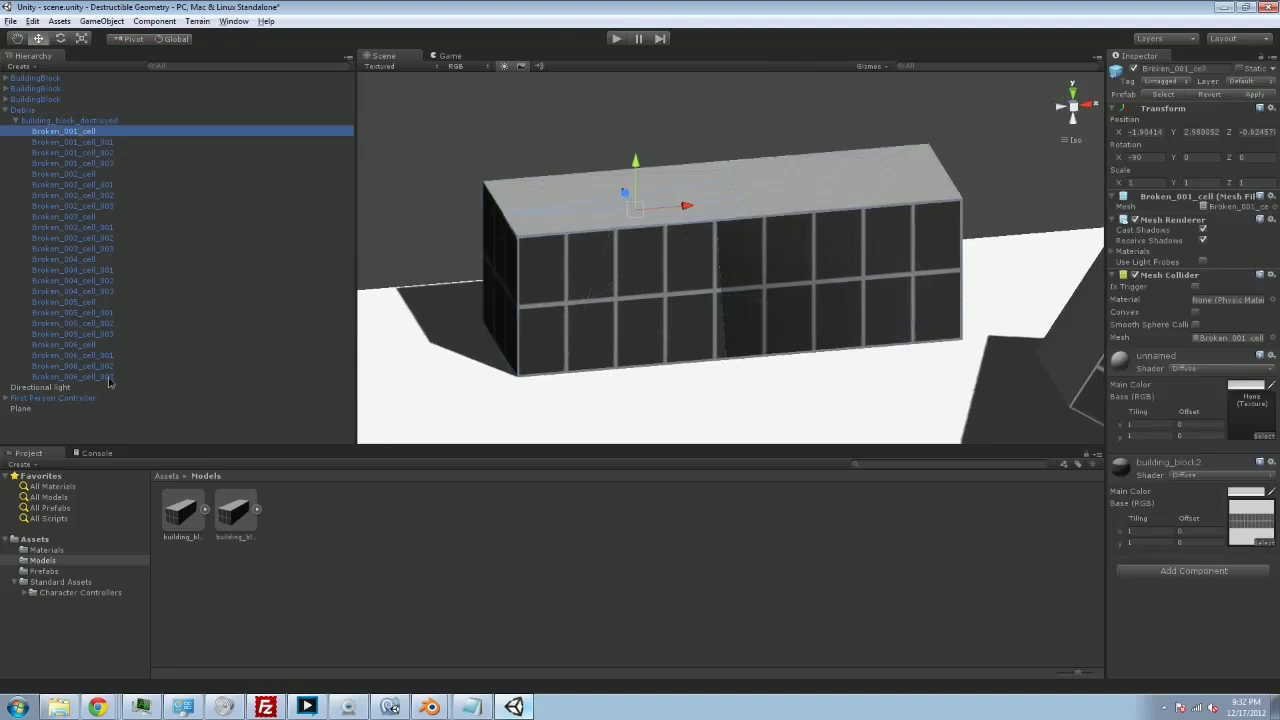
shift+click(110, 377)
click(1218, 574)
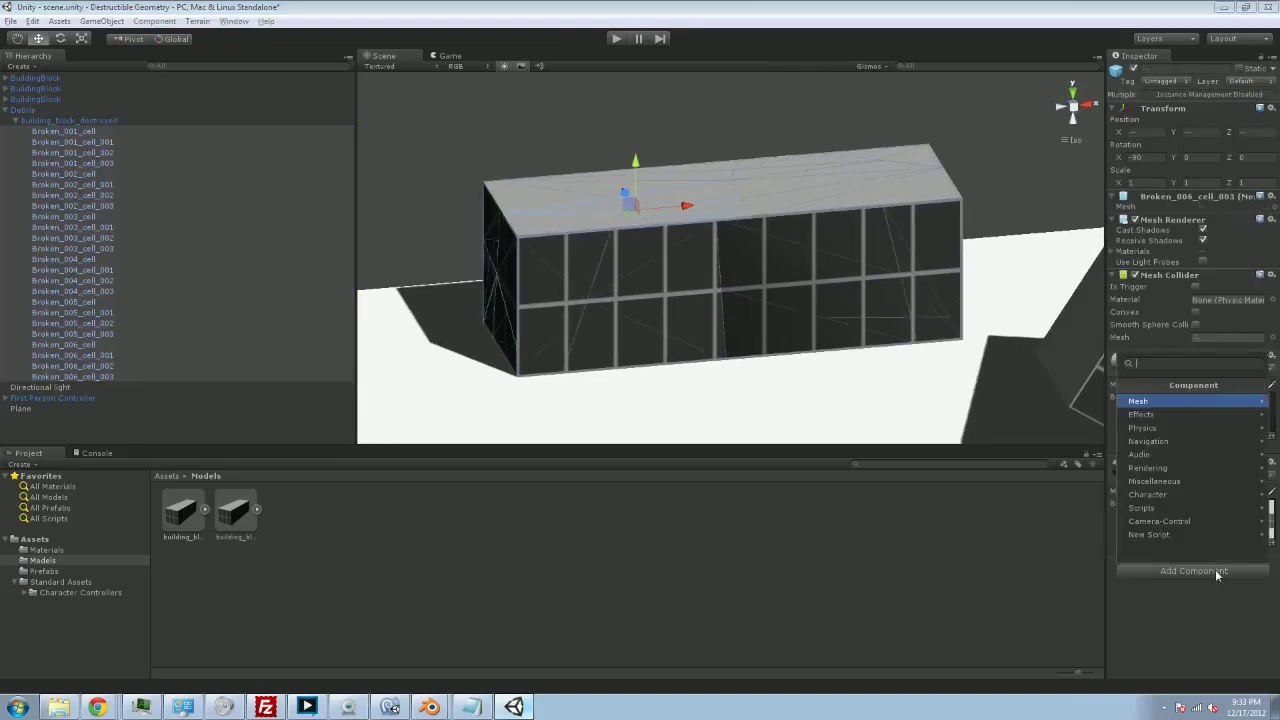
click(1174, 429)
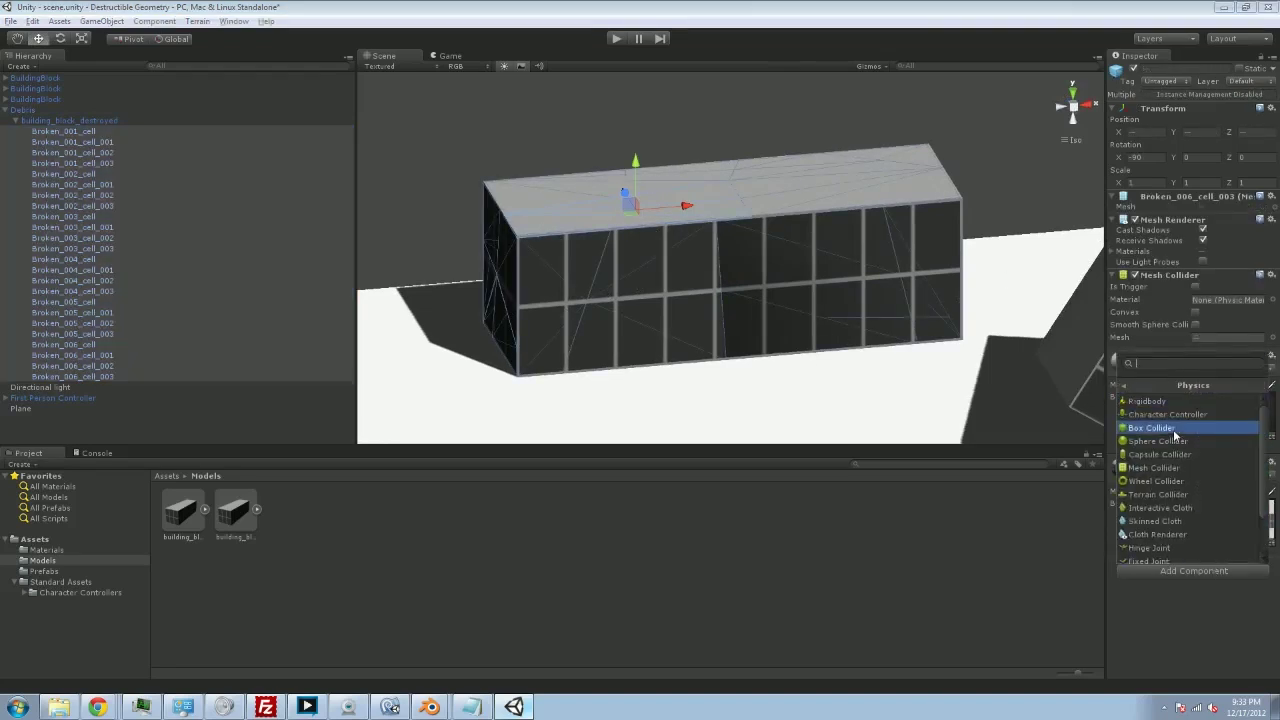
click(1180, 402)
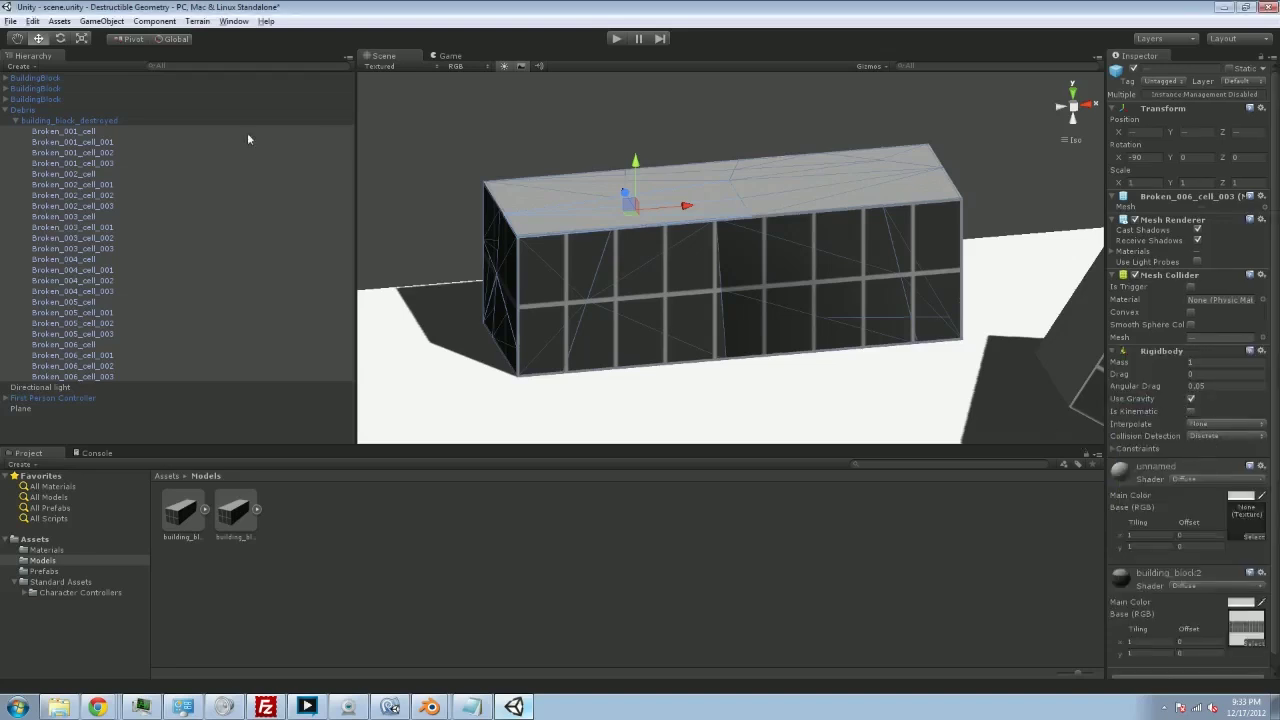
Step: Update the Debris prefab, and move the Debris object beside the building blocks to about X 2.33, Z 7.90 with Y at 0
click(54, 110)
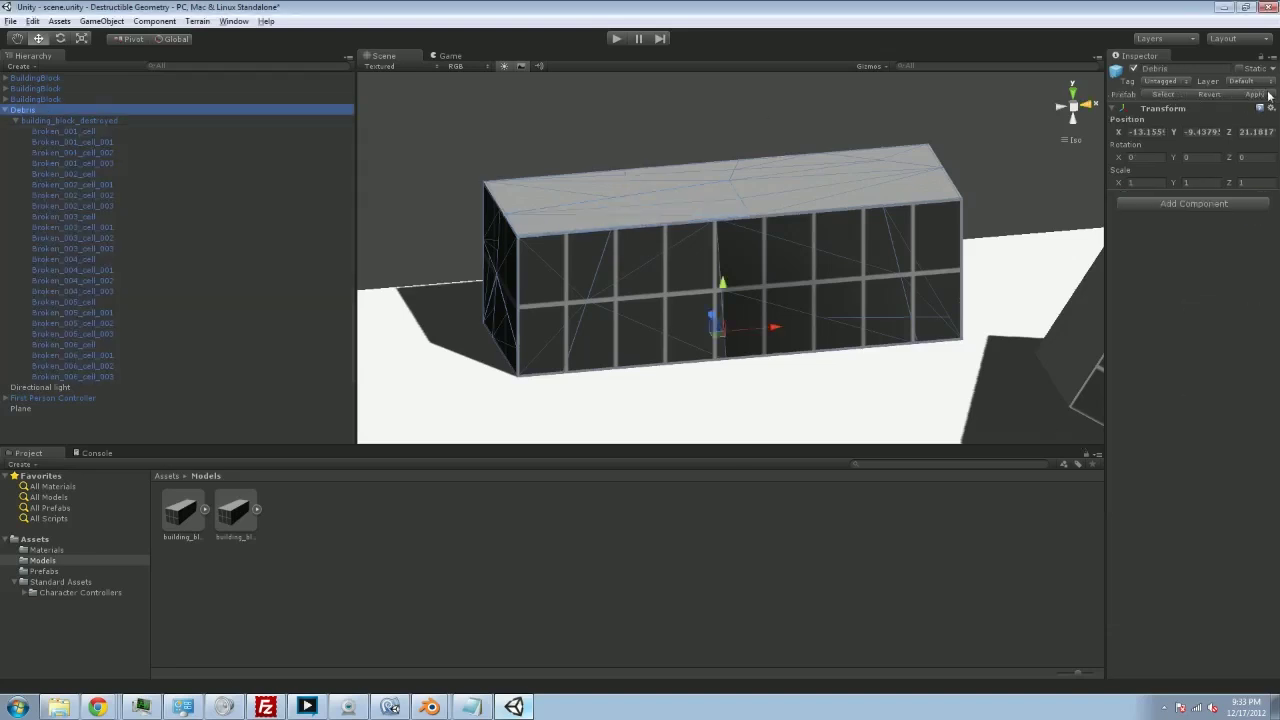
scroll(737, 216, down, 4)
click(1073, 99)
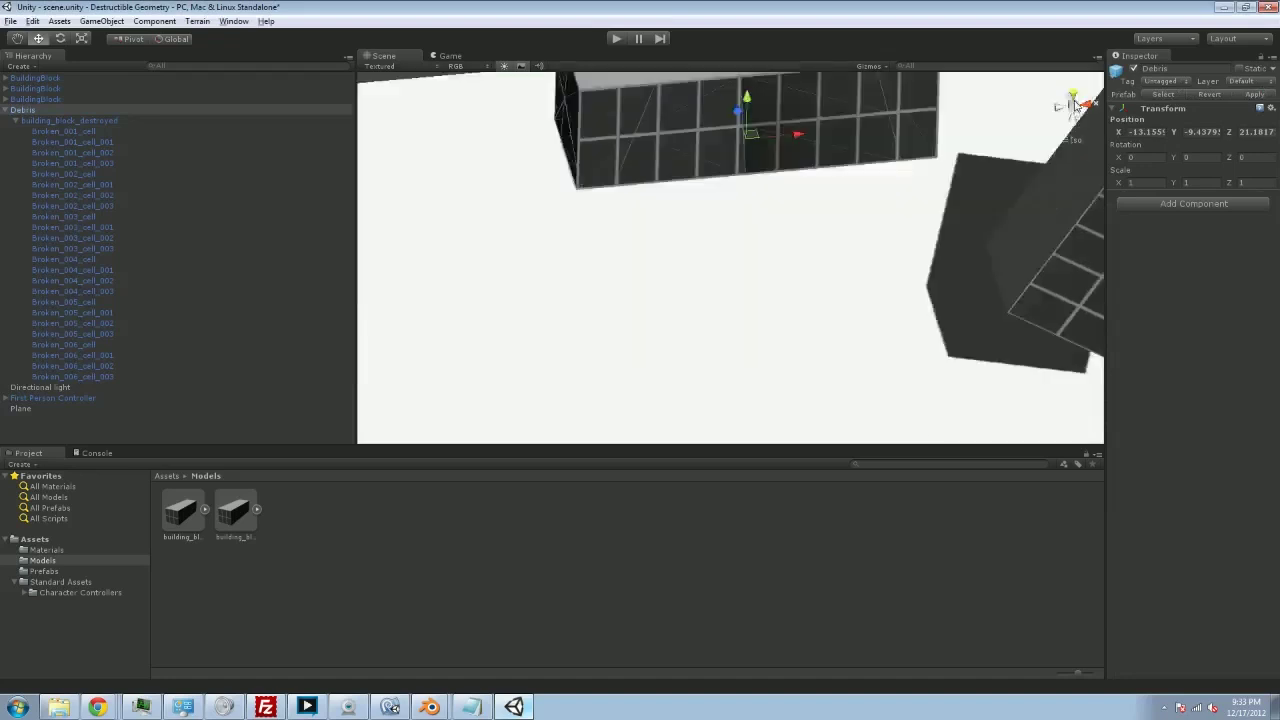
scroll(1040, 122, down, 5)
middle_drag(980, 119, 716, 188)
scroll(716, 188, down, 2)
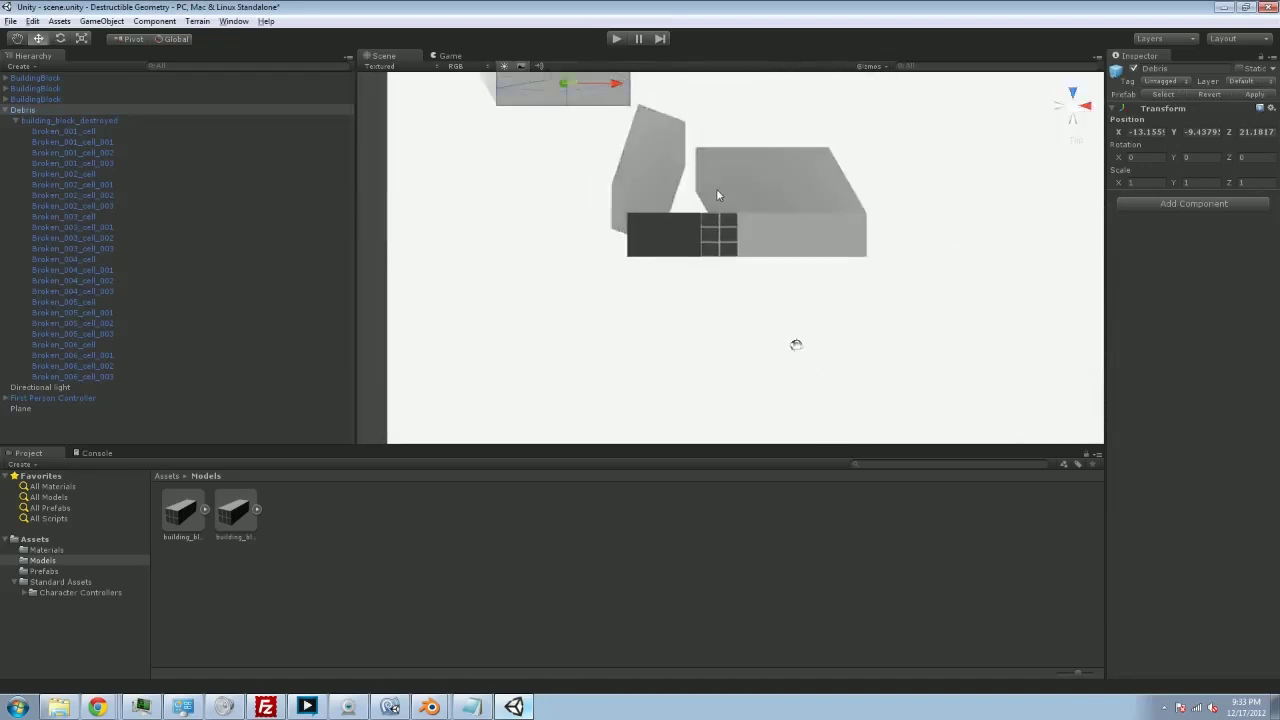
drag(601, 111, 794, 277)
click(1198, 133)
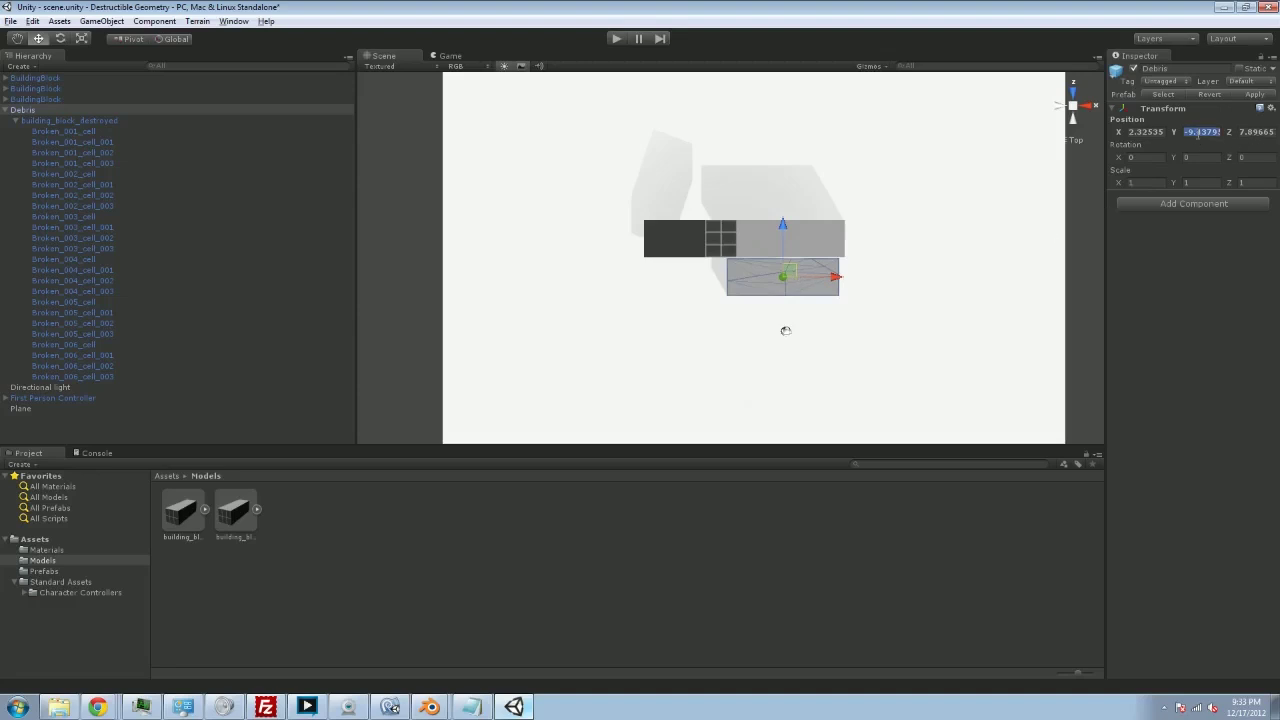
text(0)
key(Return)
Step: Run the scene to test how the debris pieces behave at ground level, and stop playback
alt+drag(867, 371, 865, 288)
middle_drag(864, 283, 840, 230)
scroll(832, 230, up, 3)
click(616, 43)
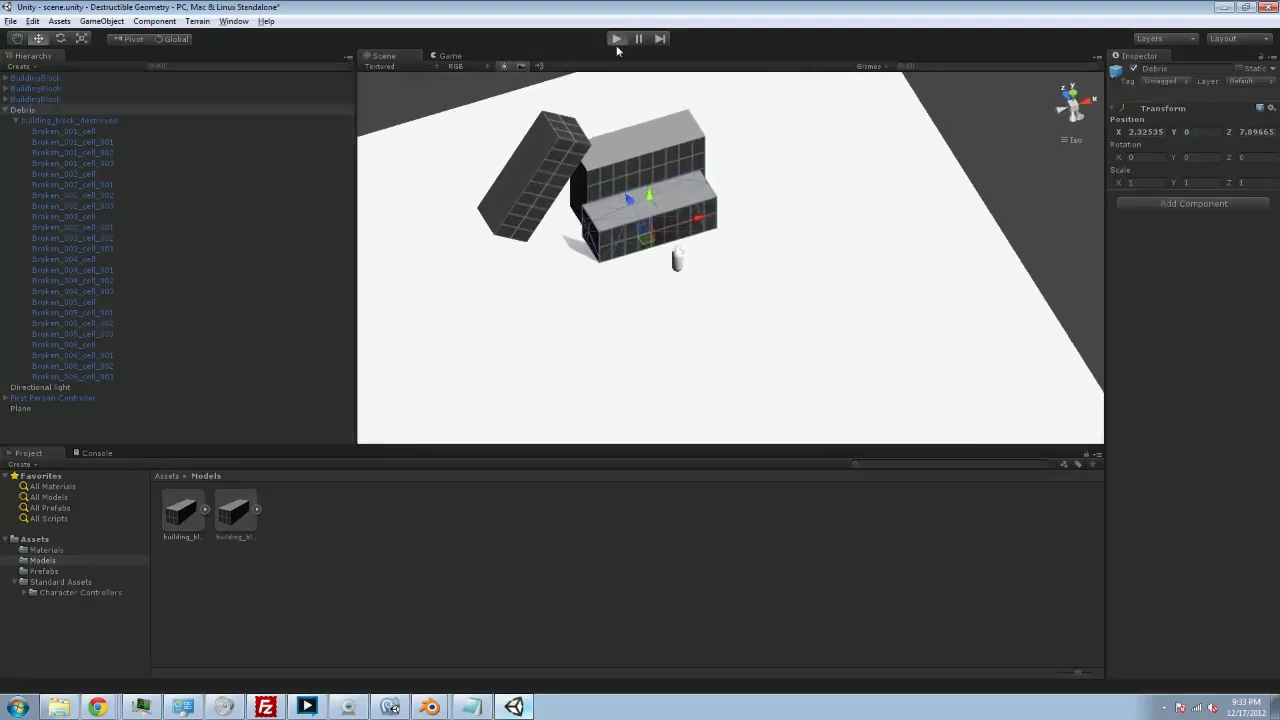
click(616, 45)
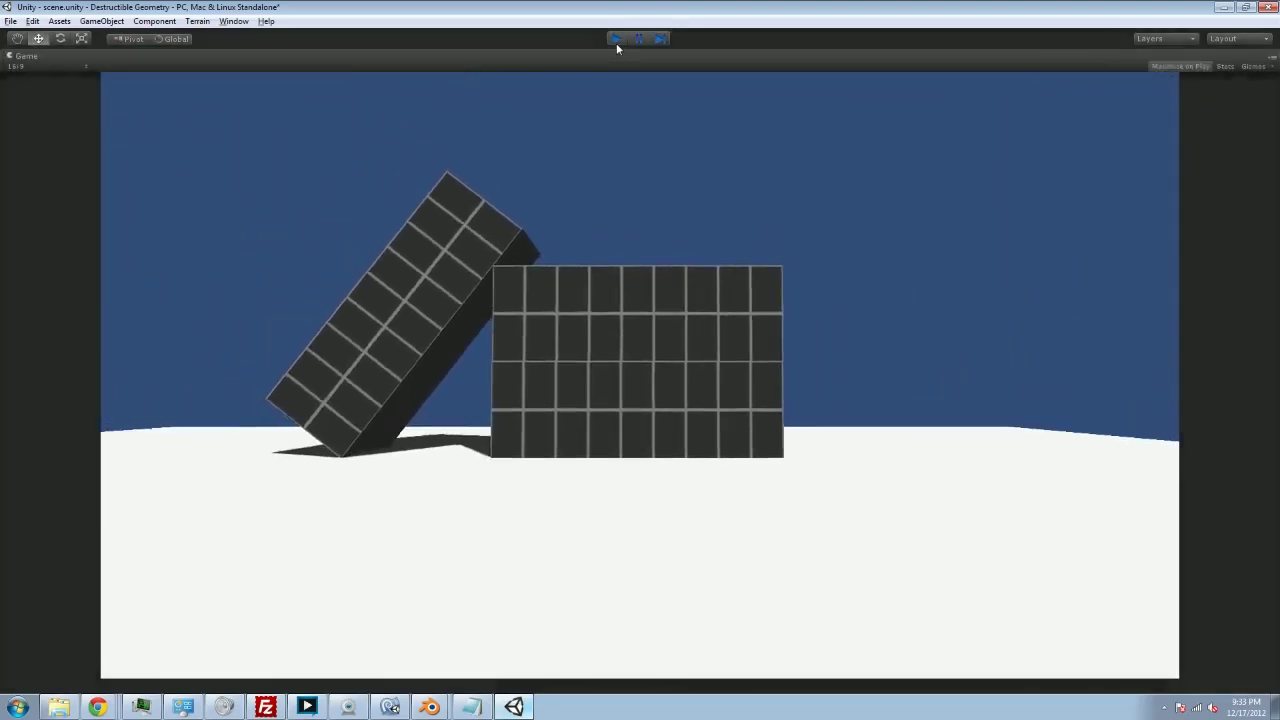
click(616, 43)
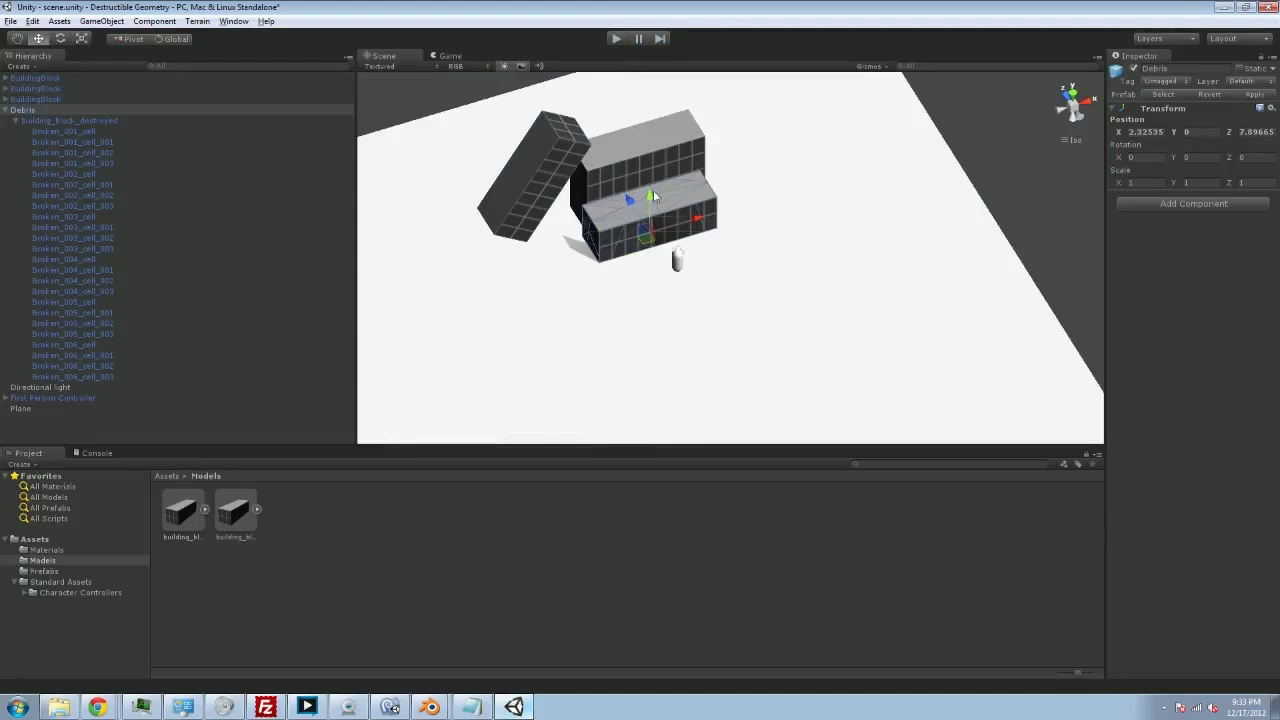
Step: Raise the Debris object to a Y position of about 6.66 and test the drop in play mode
drag(652, 192, 656, 122)
scroll(678, 153, down, 4)
click(618, 41)
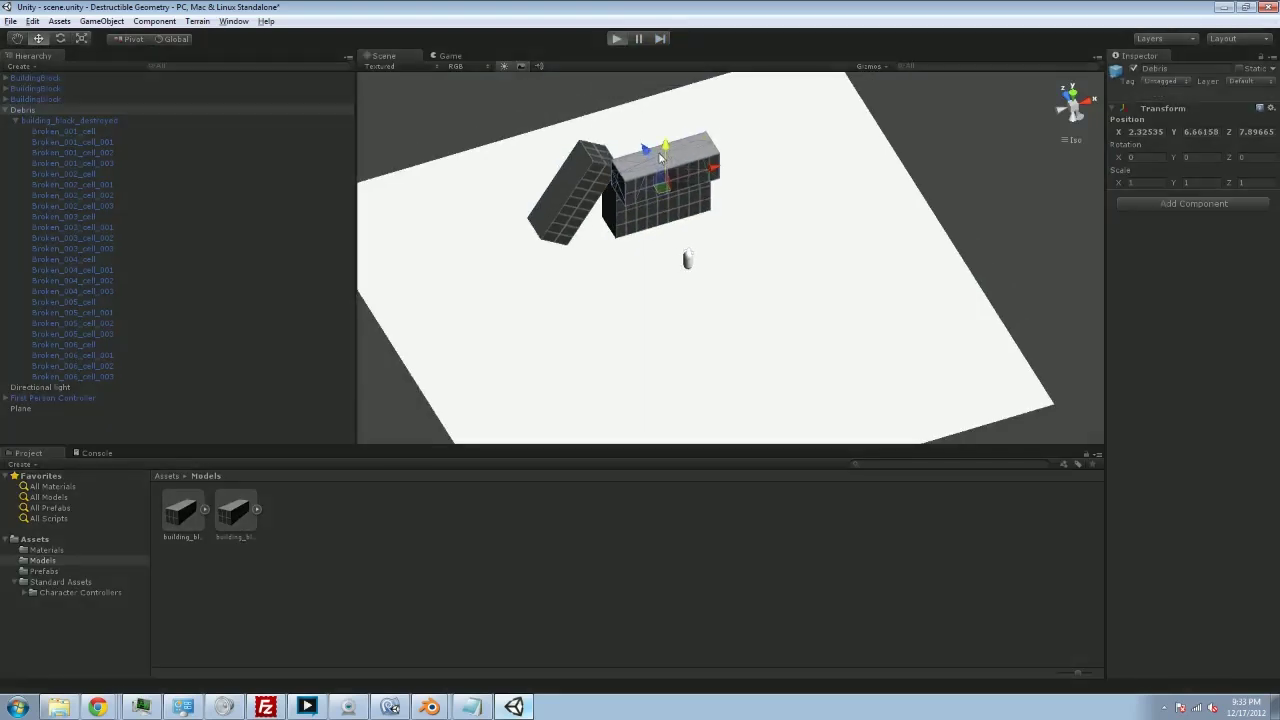
key(s)
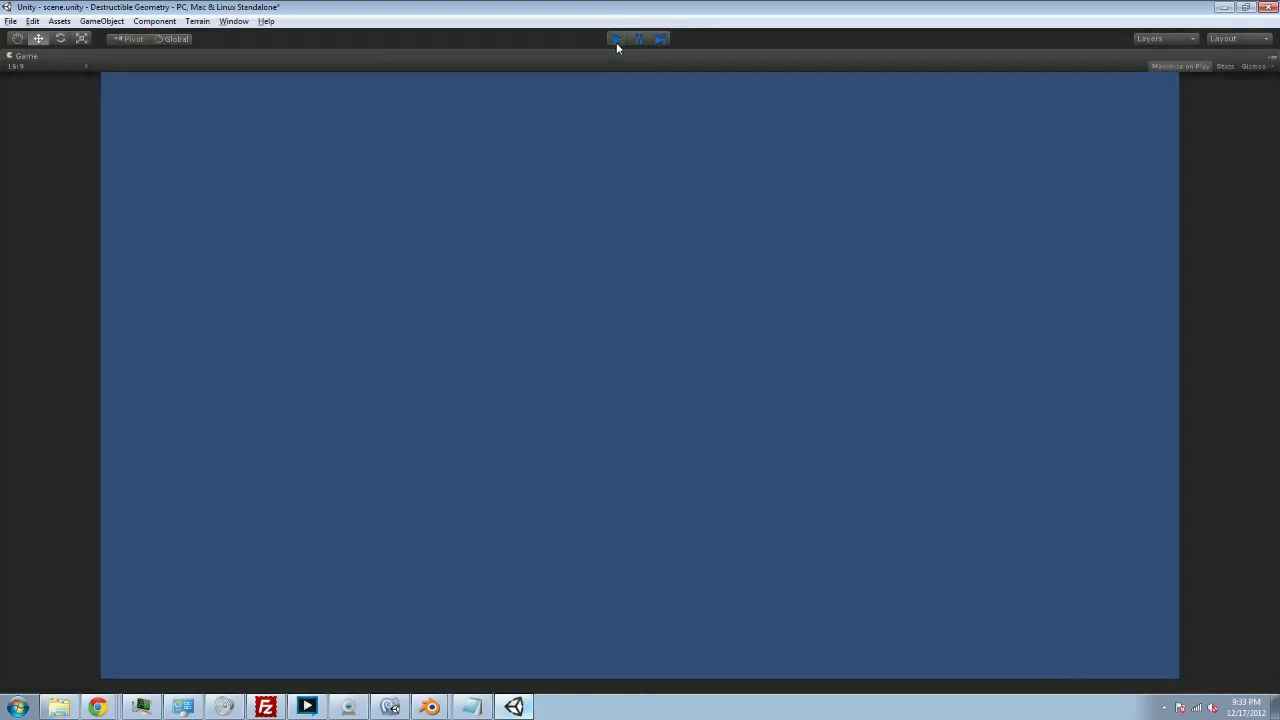
click(616, 40)
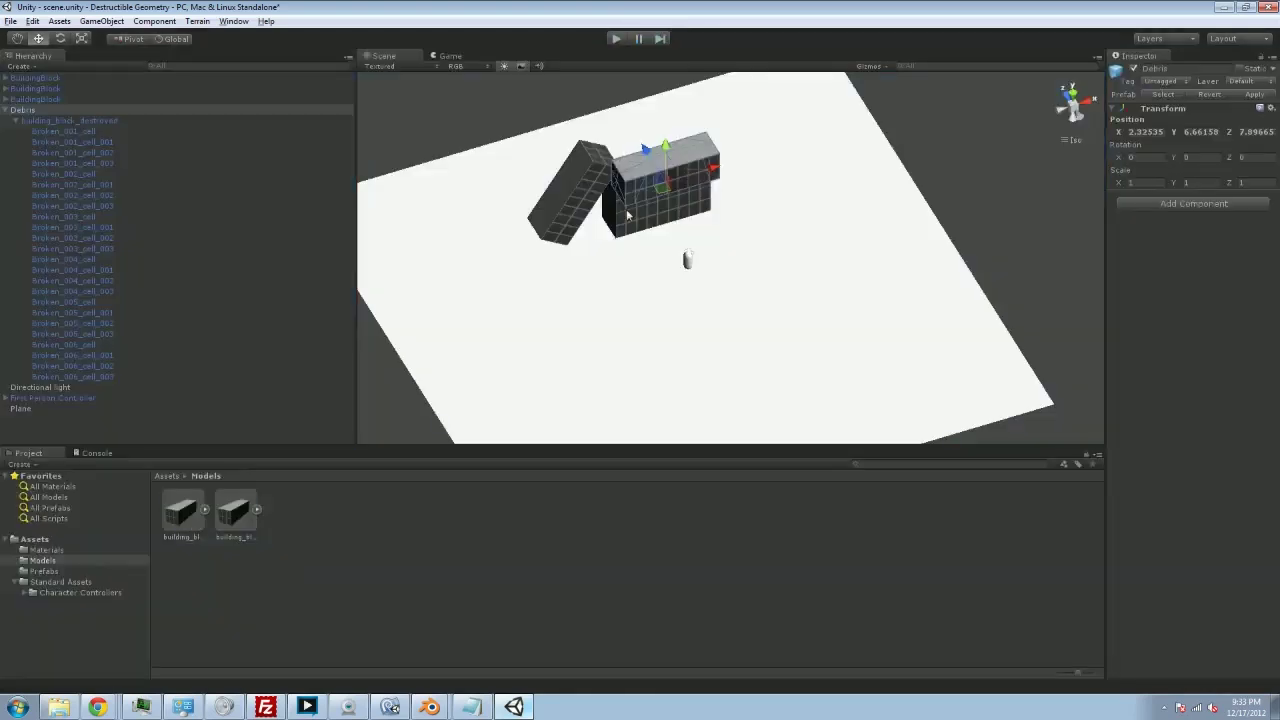
Step: Shift the Debris object along Z to about 10.72, above the stacked building blocks, and test the scene again
alt+drag(626, 209, 661, 86)
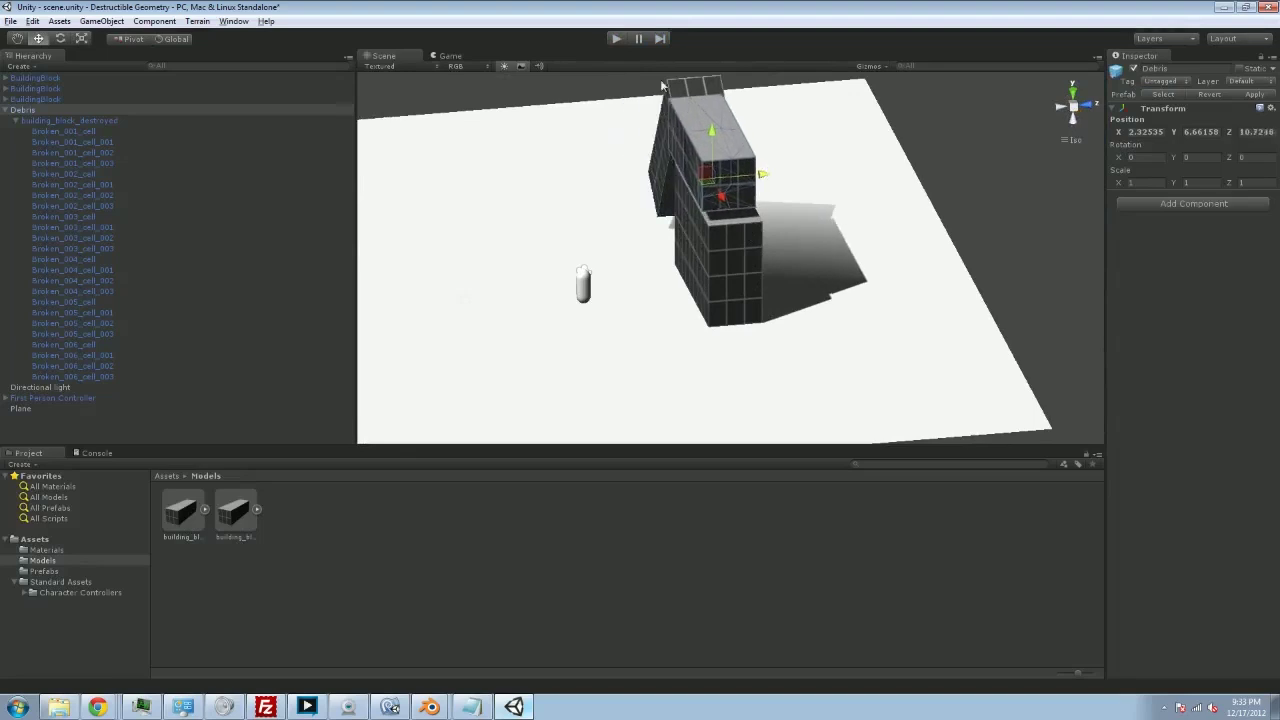
click(617, 40)
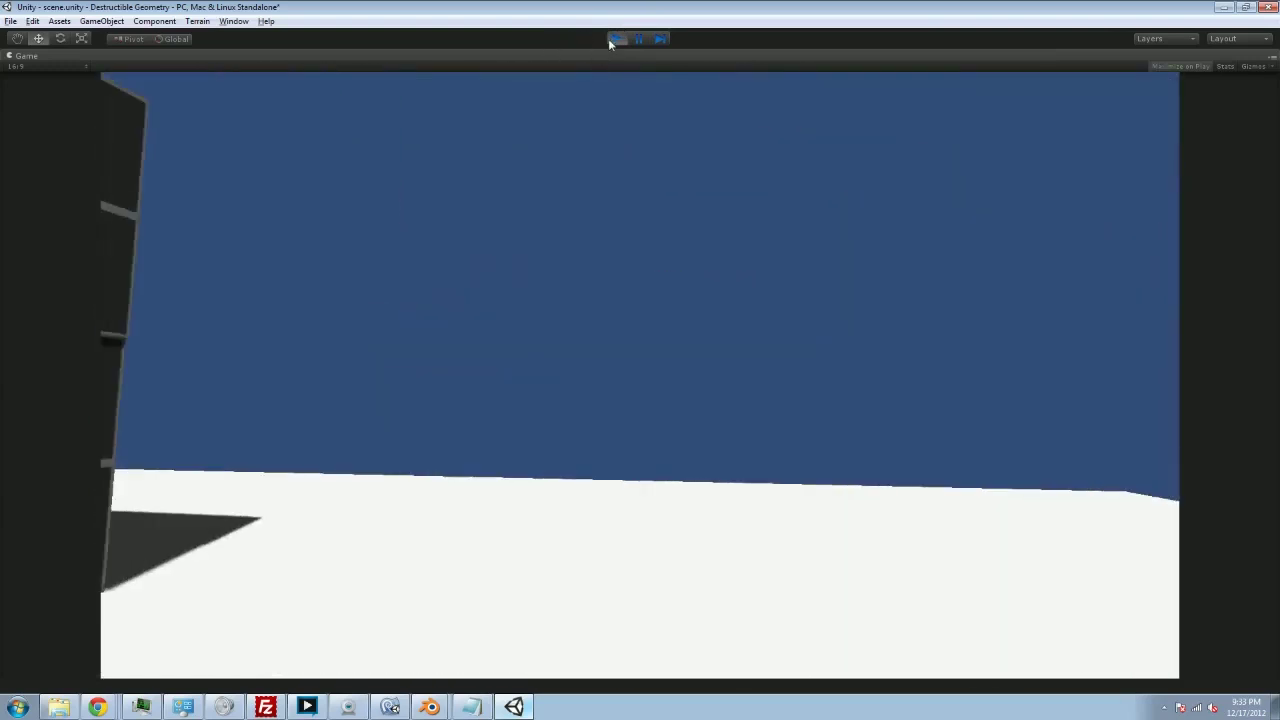
click(612, 38)
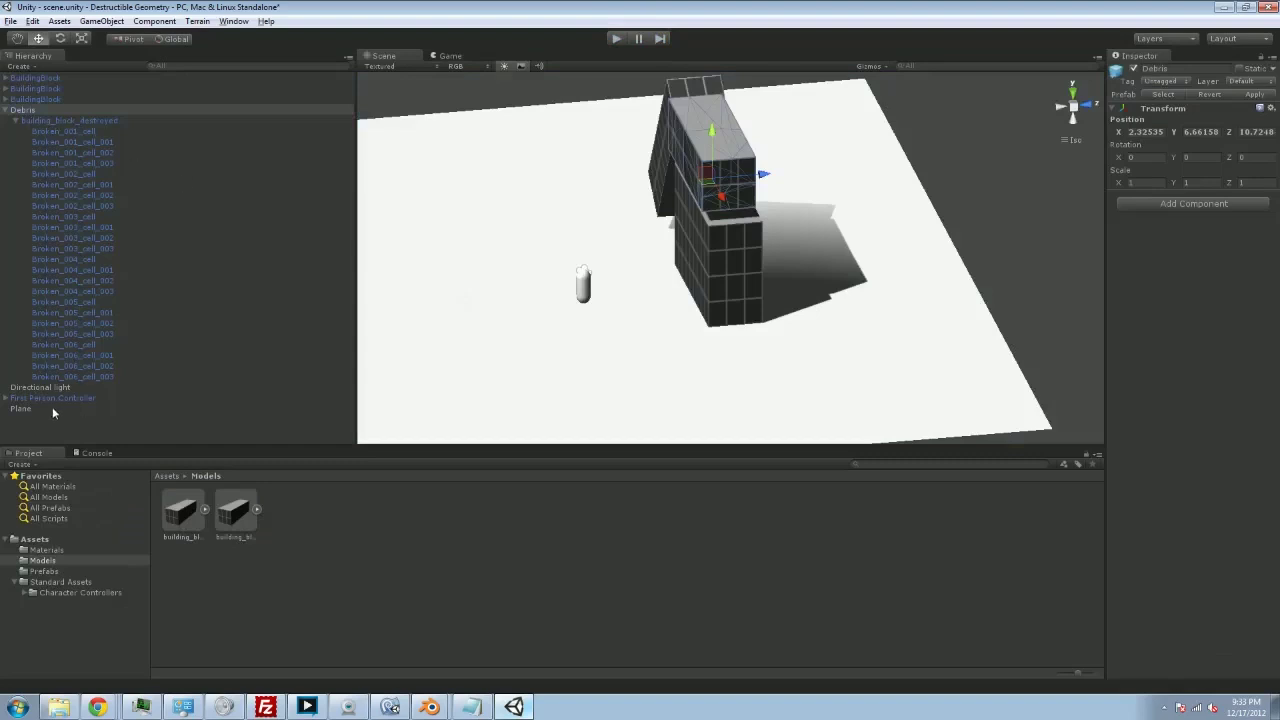
Step: Examine the ground Plane's Mesh Collider settings and its placement beneath the blocks
click(52, 409)
middle_drag(478, 331, 622, 262)
scroll(563, 297, up, 3)
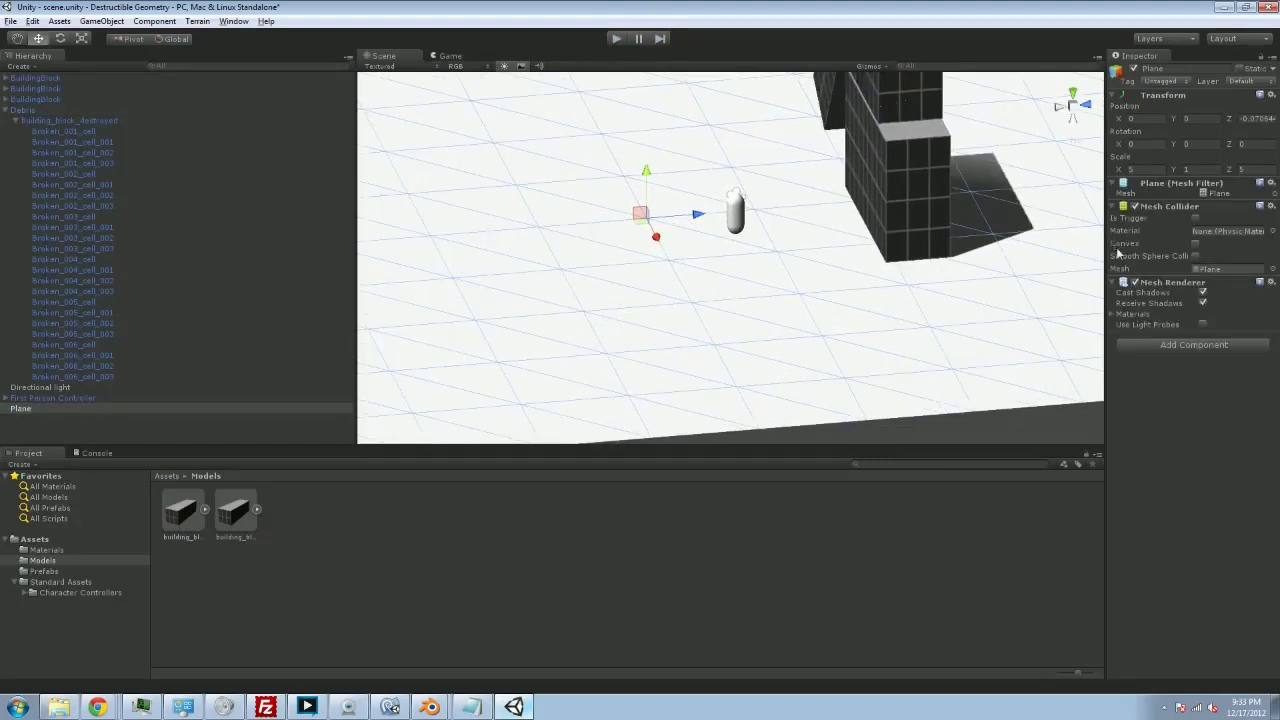
middle_drag(753, 349, 731, 276)
alt+drag(731, 276, 657, 360)
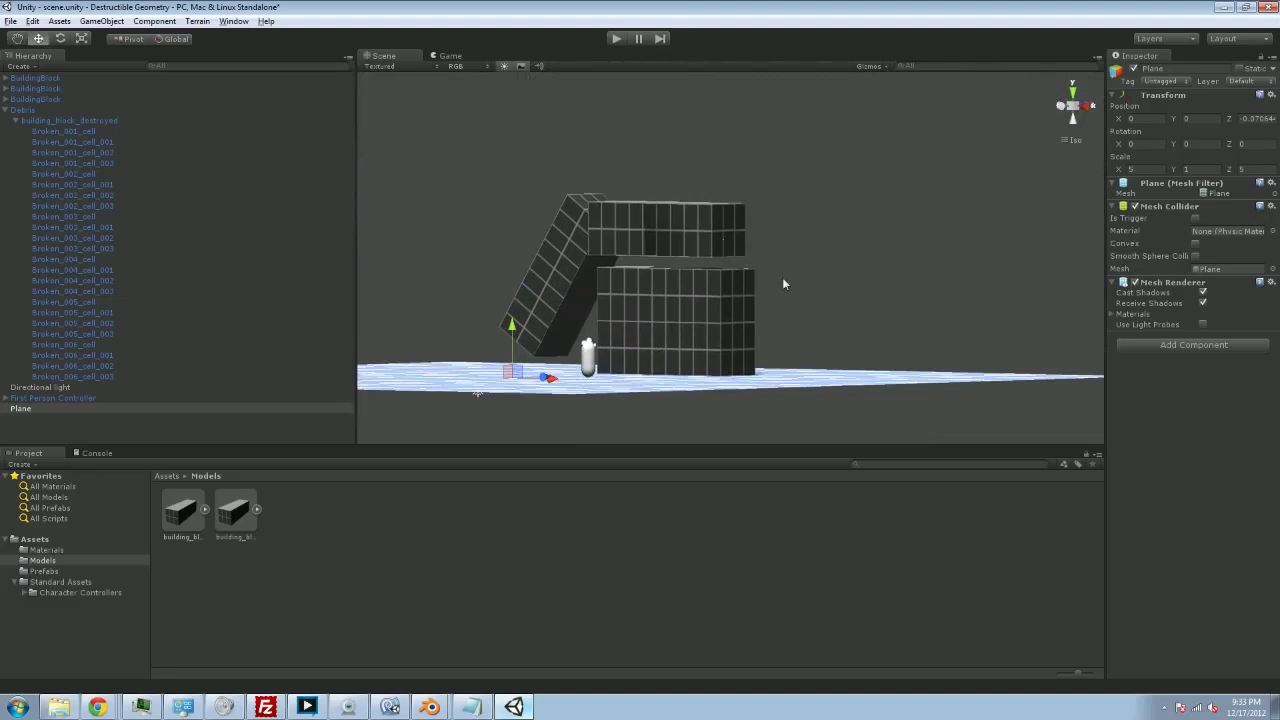
alt+drag(917, 269, 756, 305)
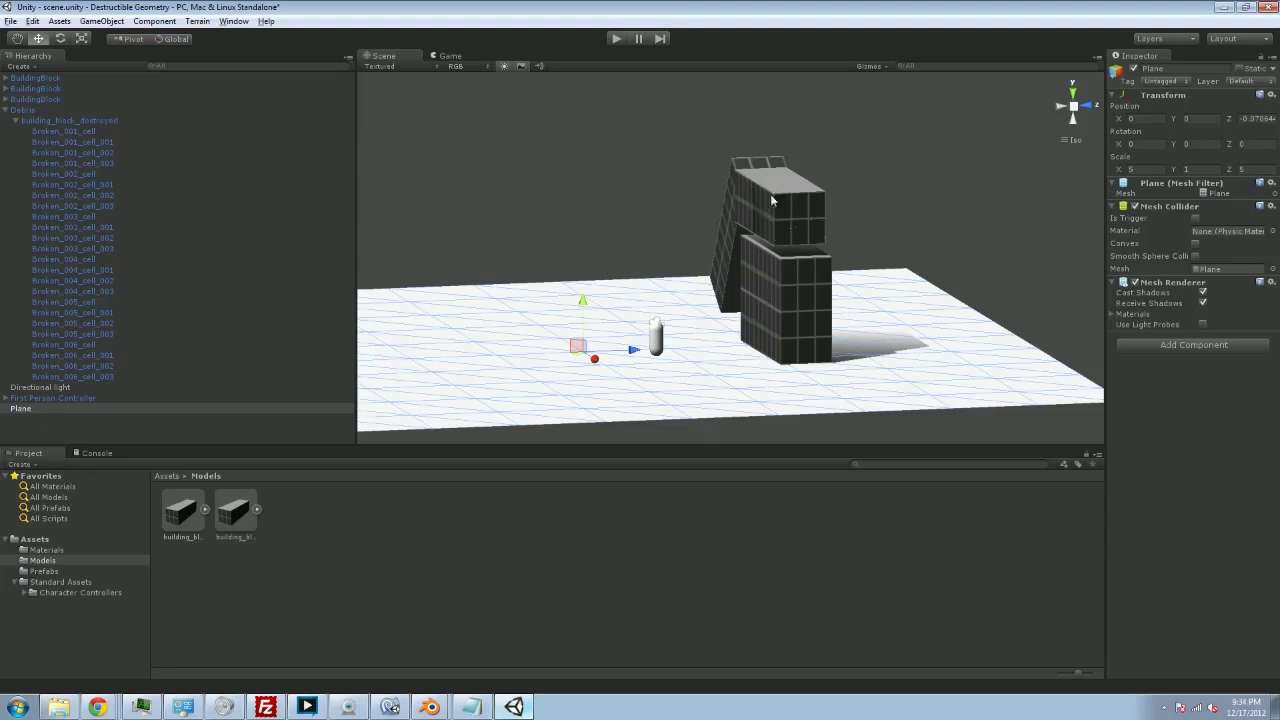
Step: Compare the stacked BuildingBlock's Box Collider with the Mesh Collider on the Broken_004_cell_001 piece
click(801, 270)
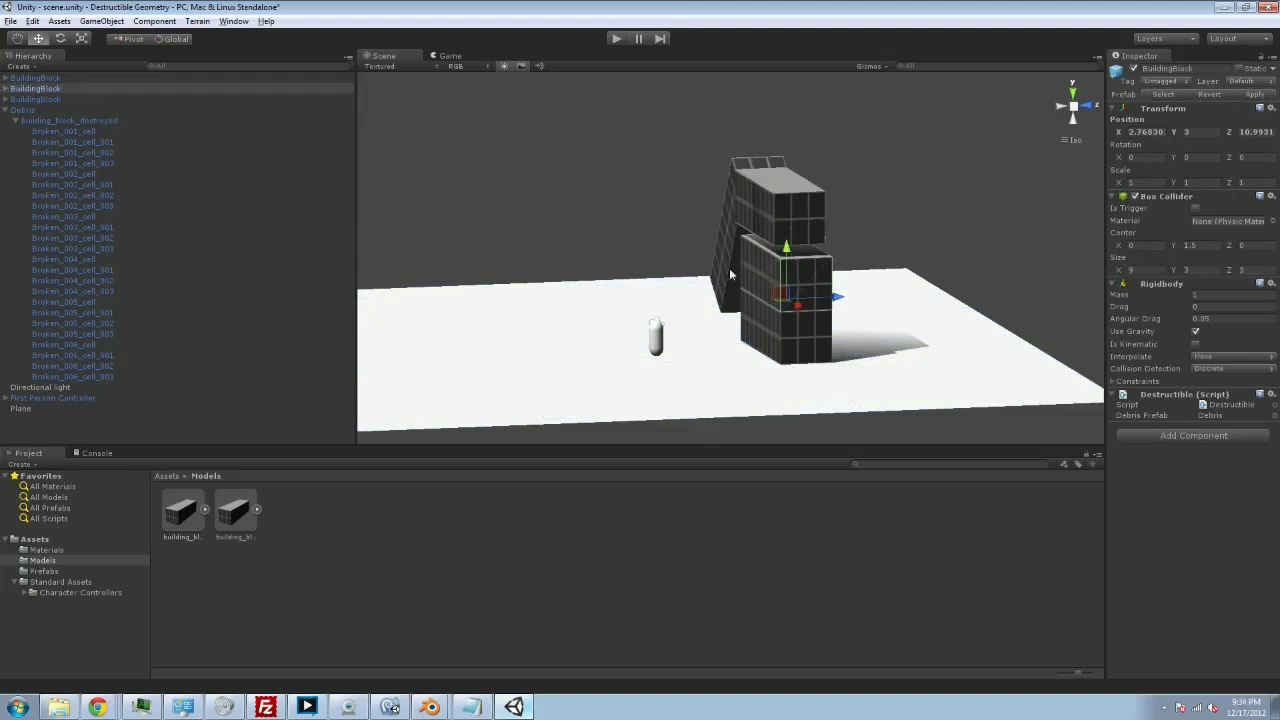
click(792, 217)
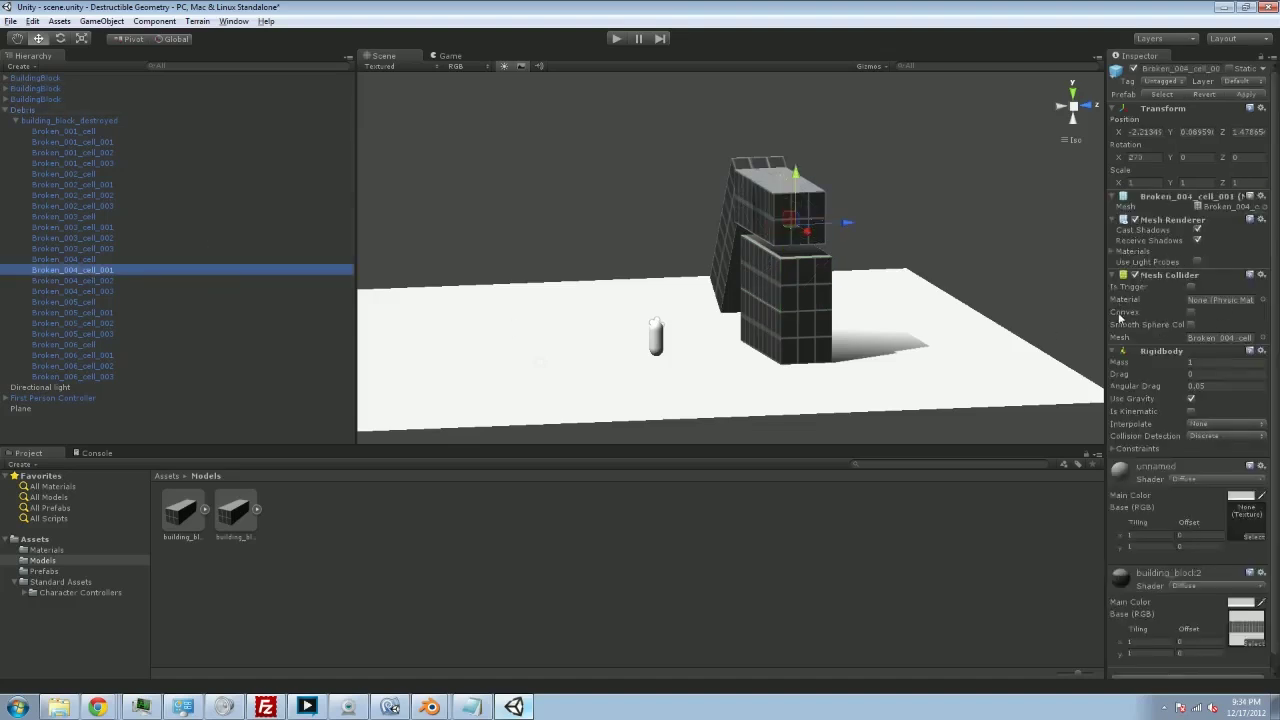
middle_drag(616, 281, 597, 314)
scroll(602, 306, up, 11)
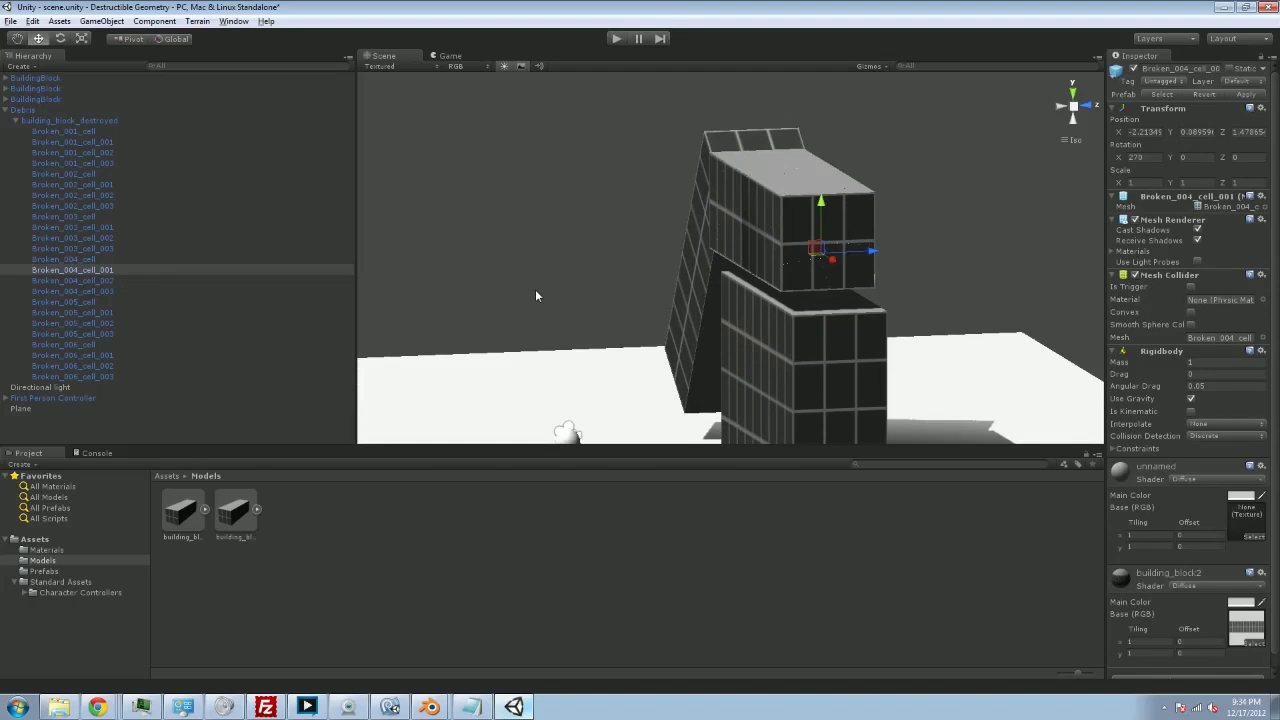
alt+drag(535, 295, 907, 251)
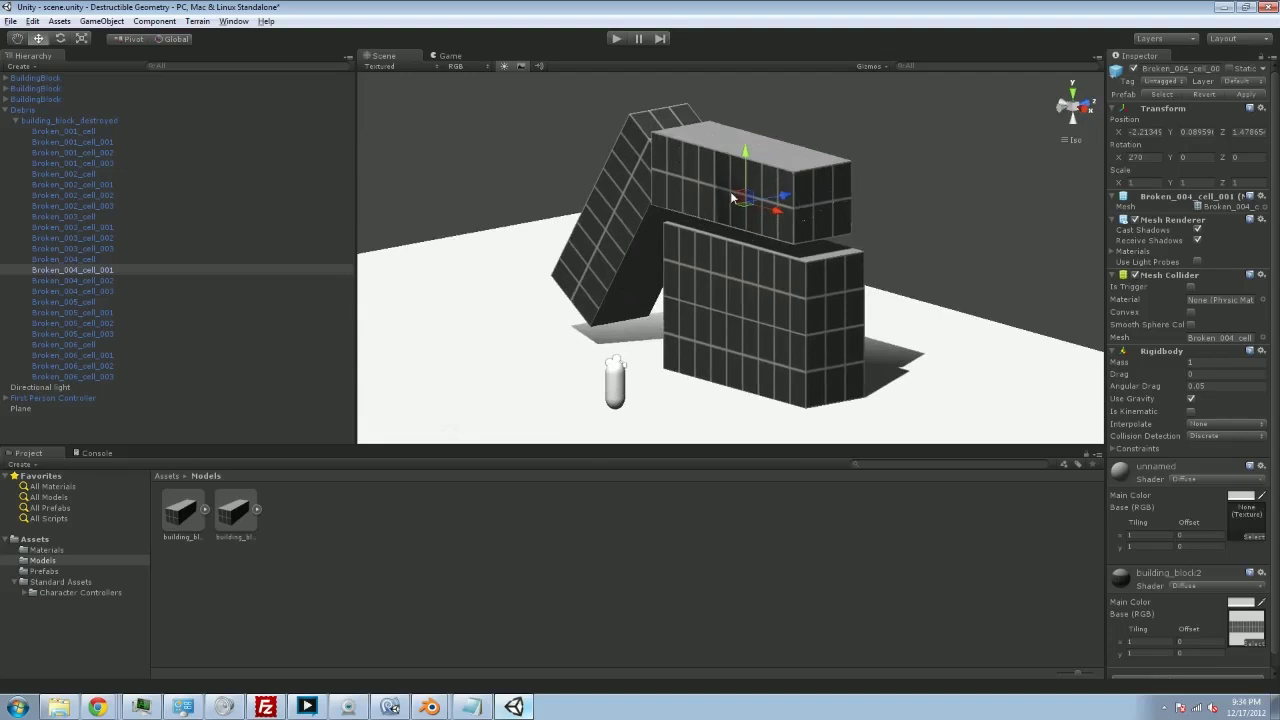
Step: Review the Convex option of the Plane's Mesh Collider and the Plane's position relative to the raised debris
click(460, 343)
middle_drag(808, 371, 759, 225)
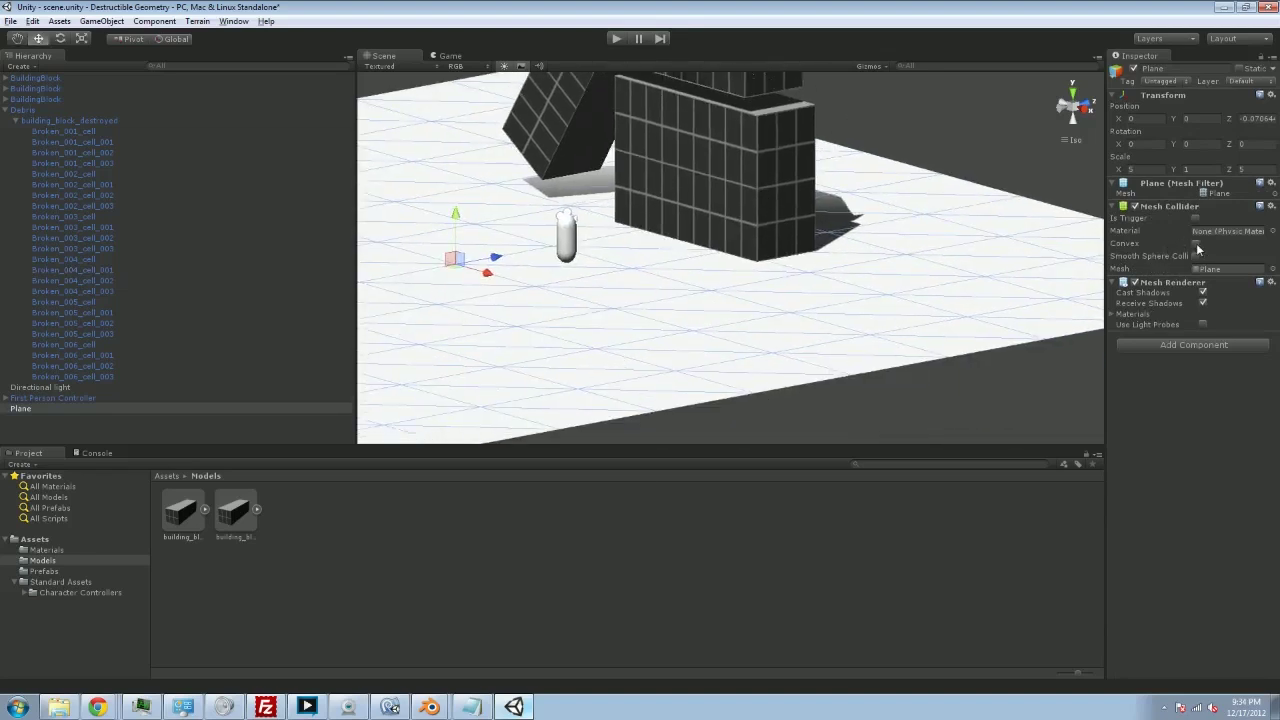
middle_drag(922, 283, 974, 383)
scroll(937, 371, down, 3)
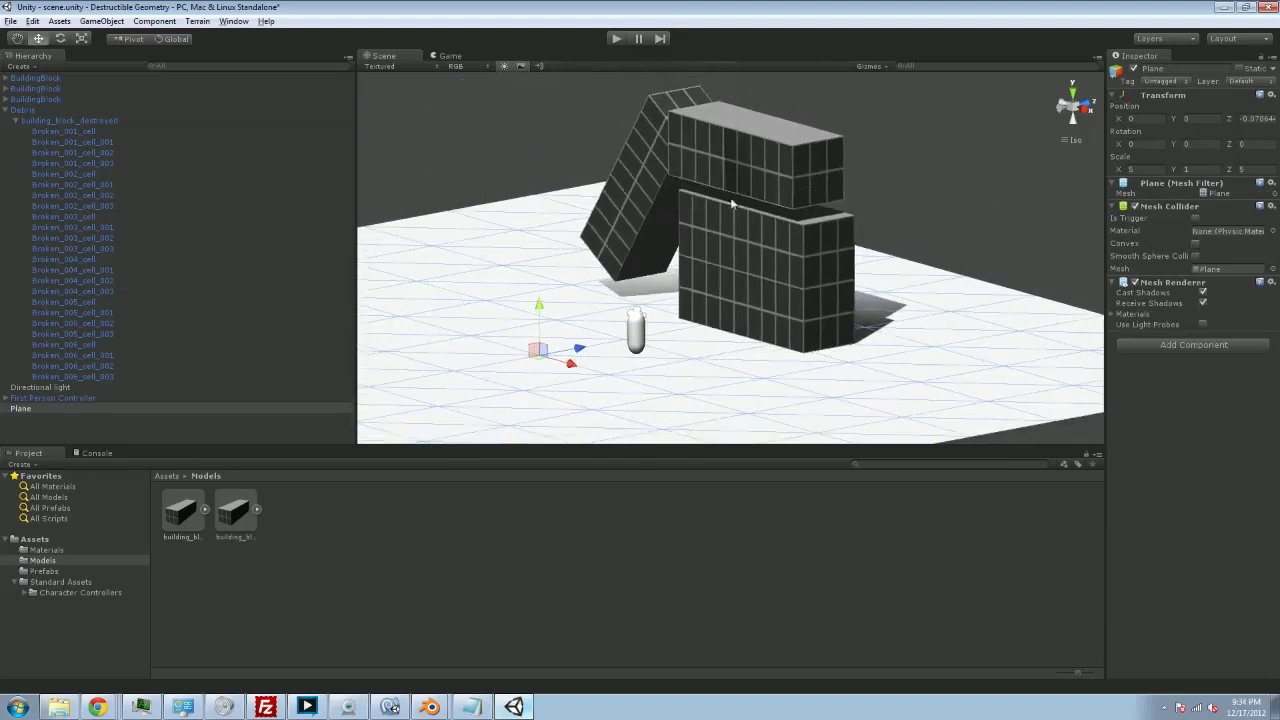
middle_drag(762, 362, 808, 336)
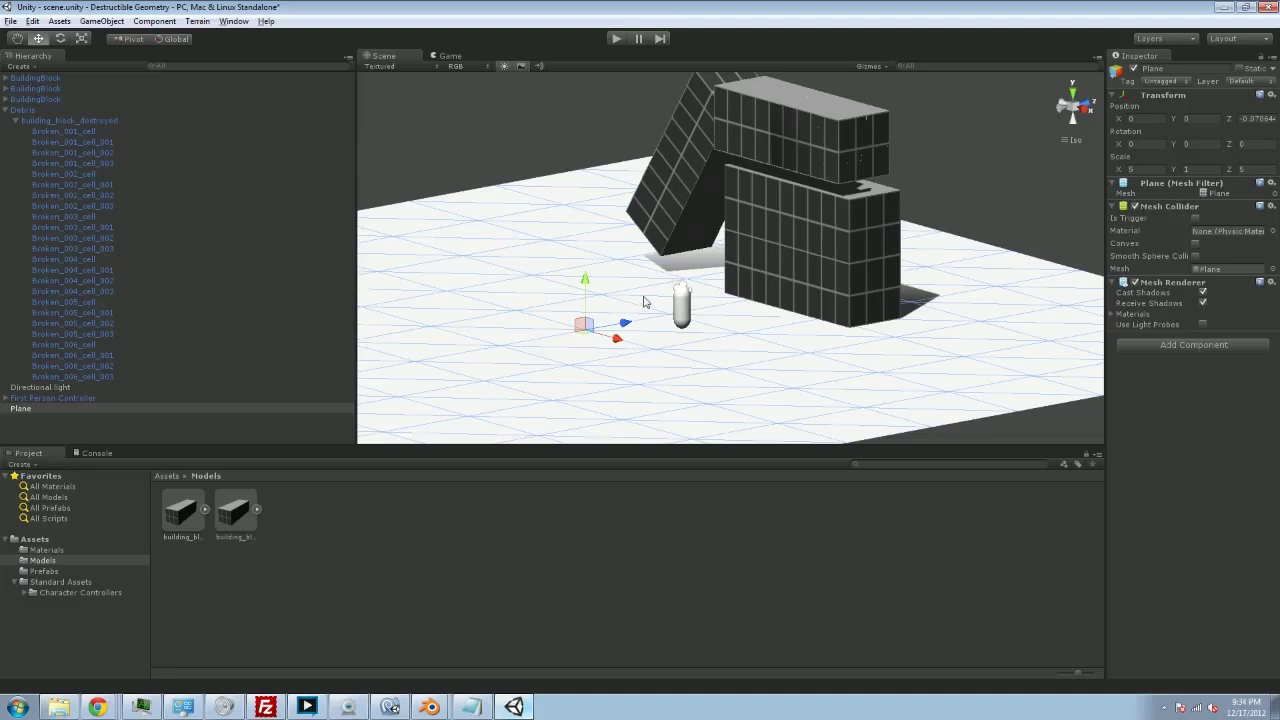
Step: Enable Convex on the Mesh Colliders of all the broken pieces, from Broken_001_cell through Broken_006_cell_003
click(88, 131)
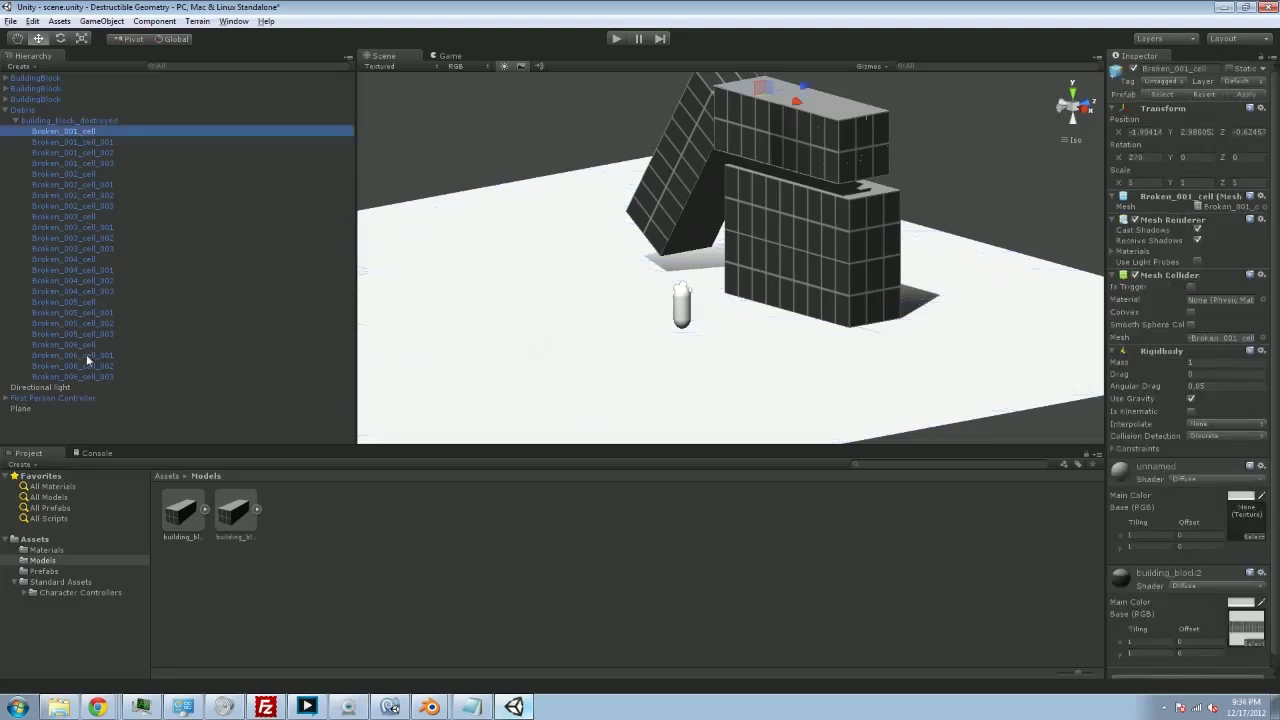
shift+click(96, 377)
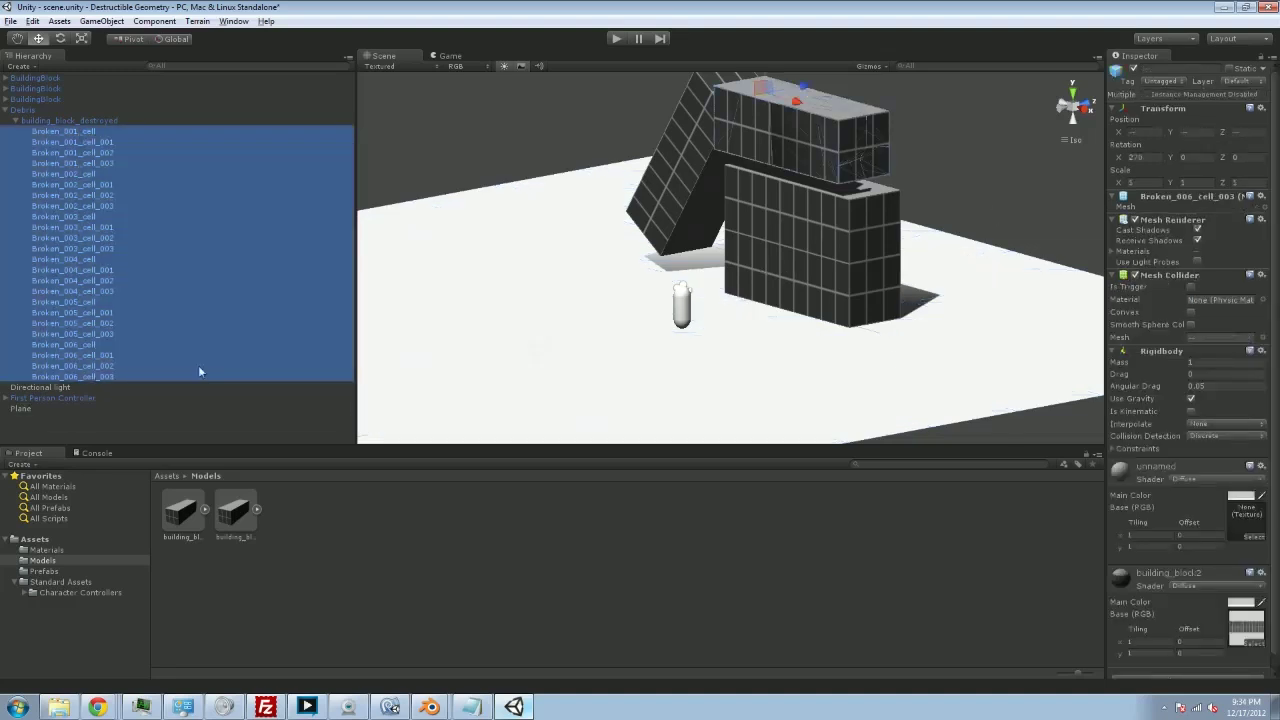
click(1191, 312)
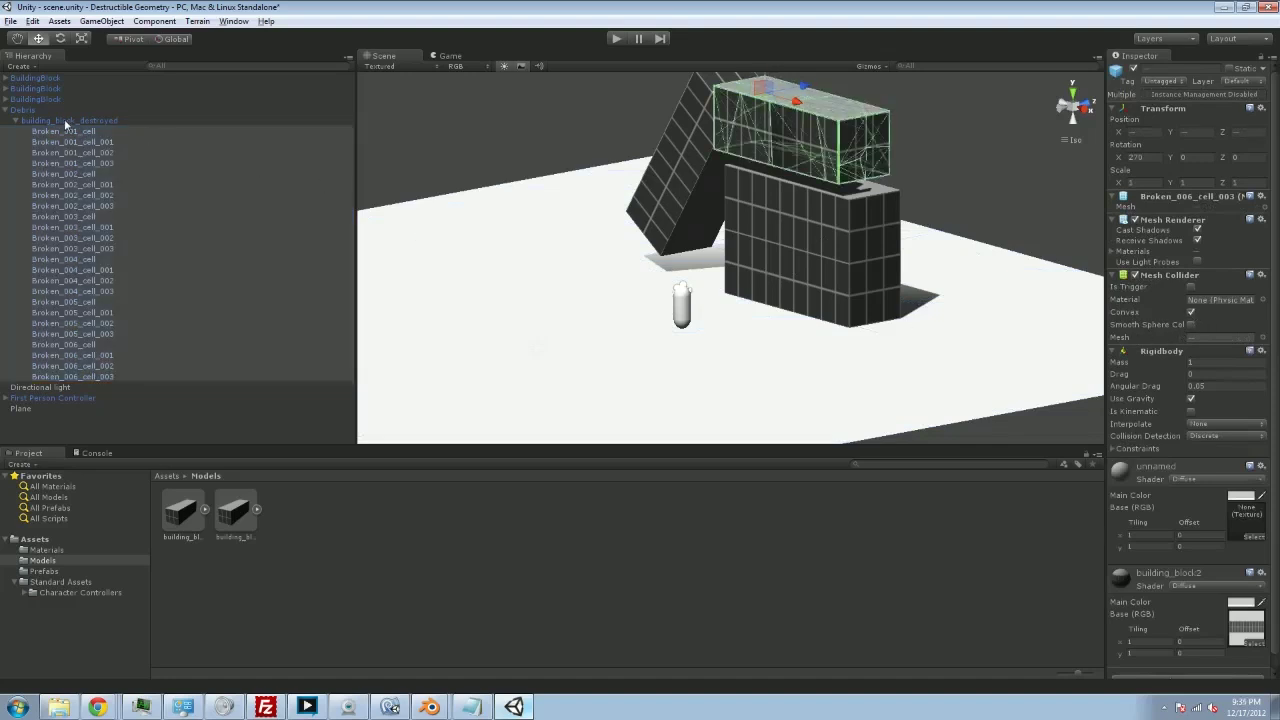
Step: Apply the convex collider changes to the Debris prefab and run the scene to test the falling pieces
click(62, 110)
click(1266, 95)
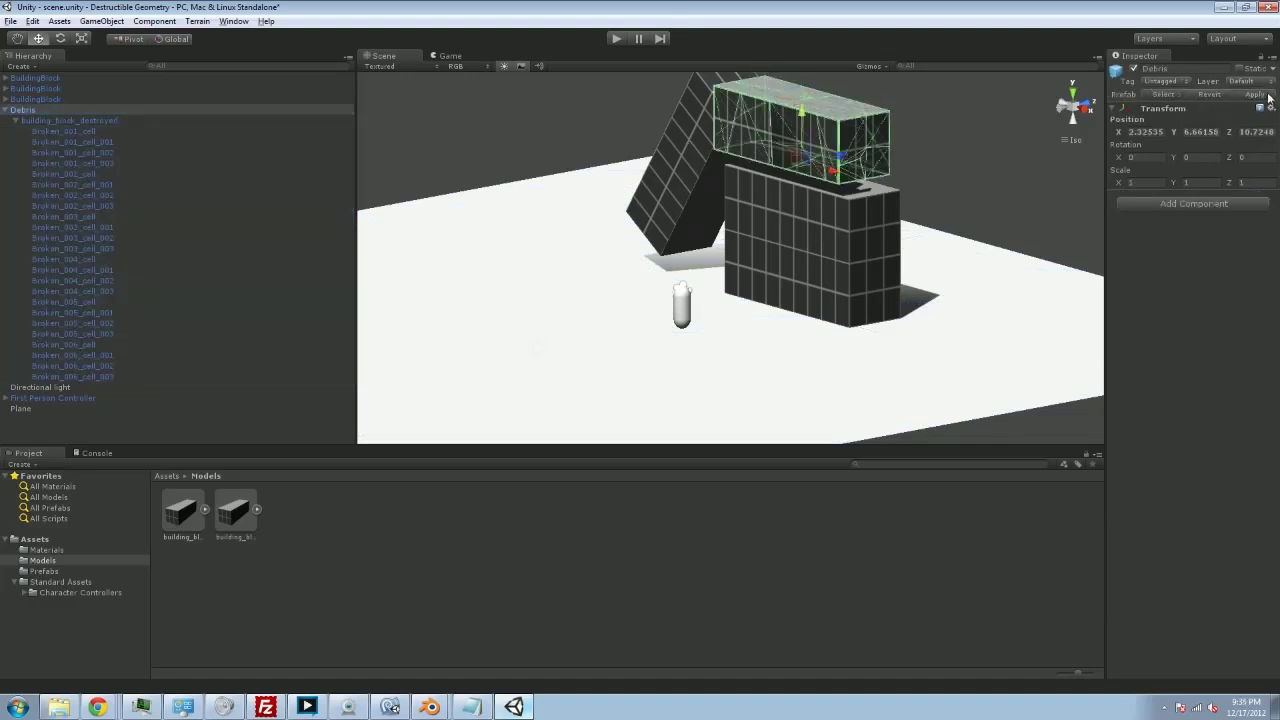
click(616, 38)
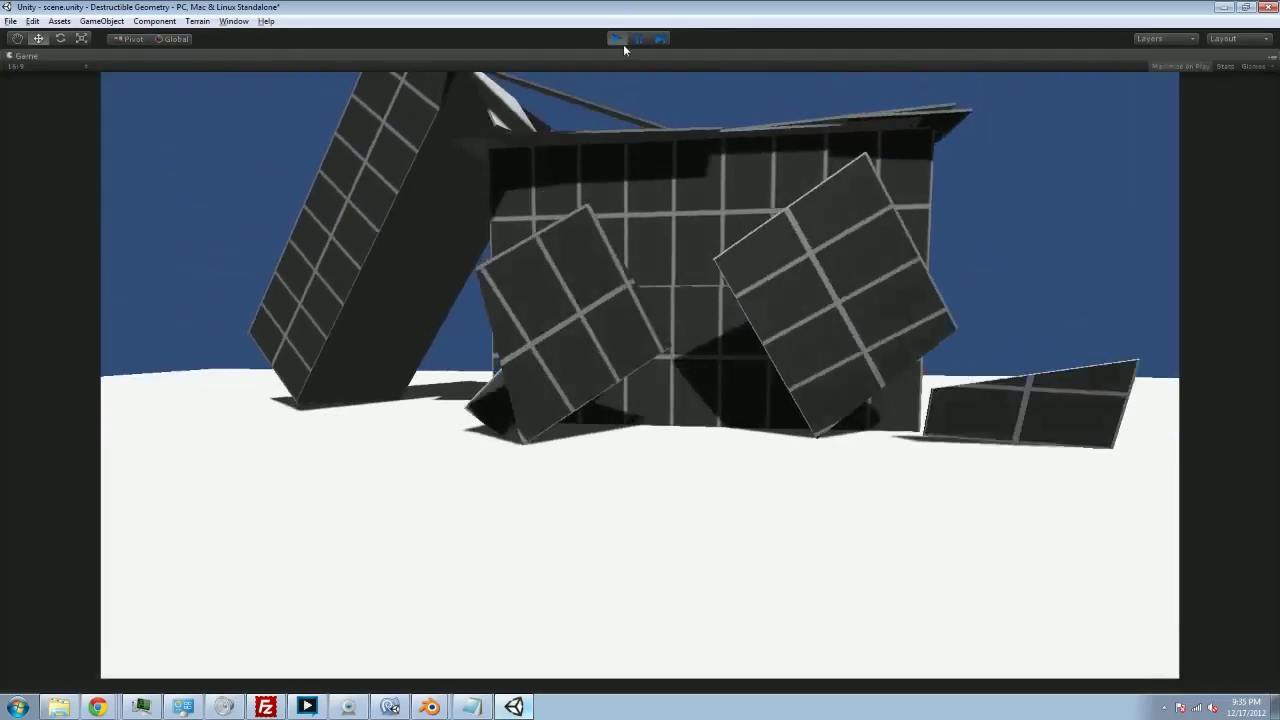
Step: Walk around the fallen debris and the building blocks in play mode to examine how the broken pieces settled
key(w)
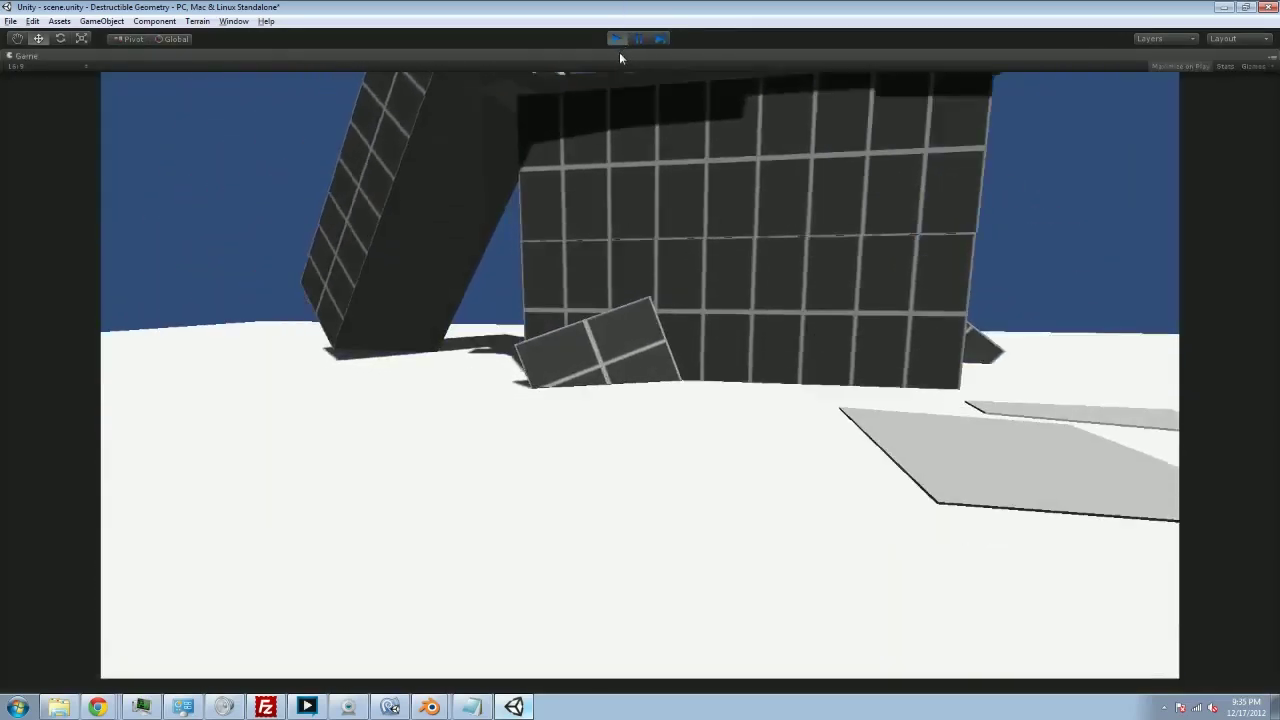
key(d)
key(s)
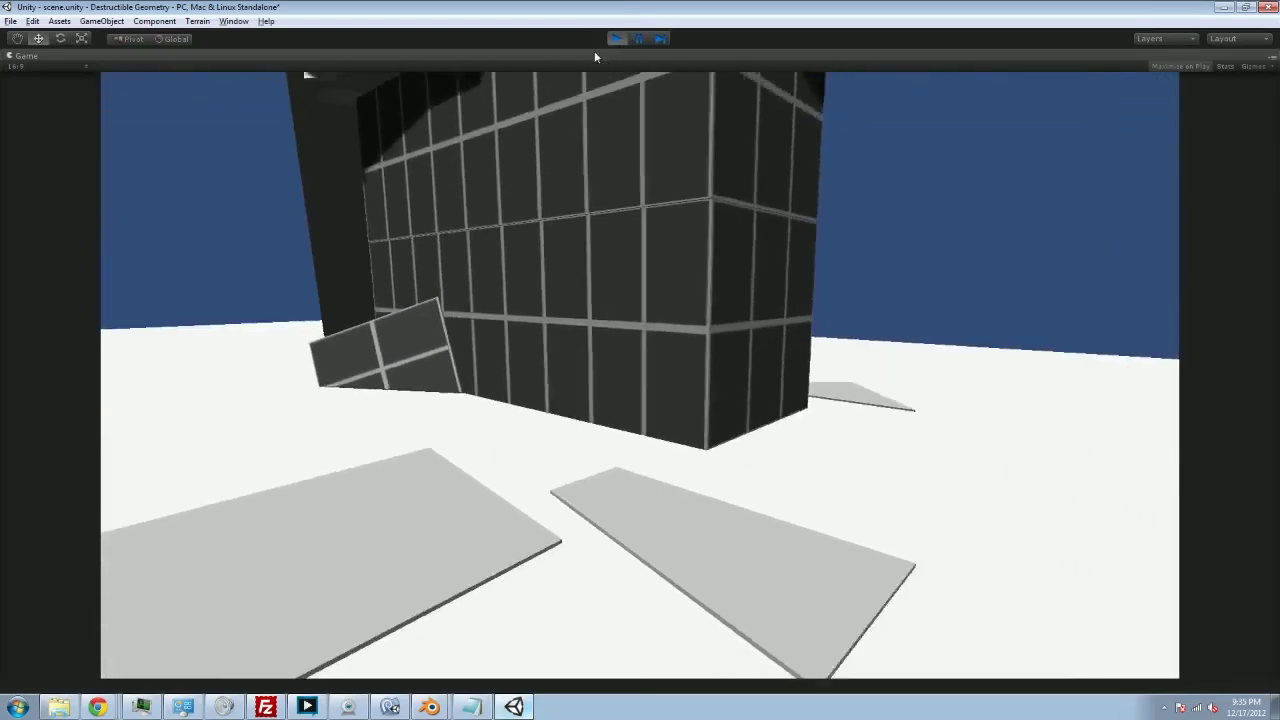
key(d)
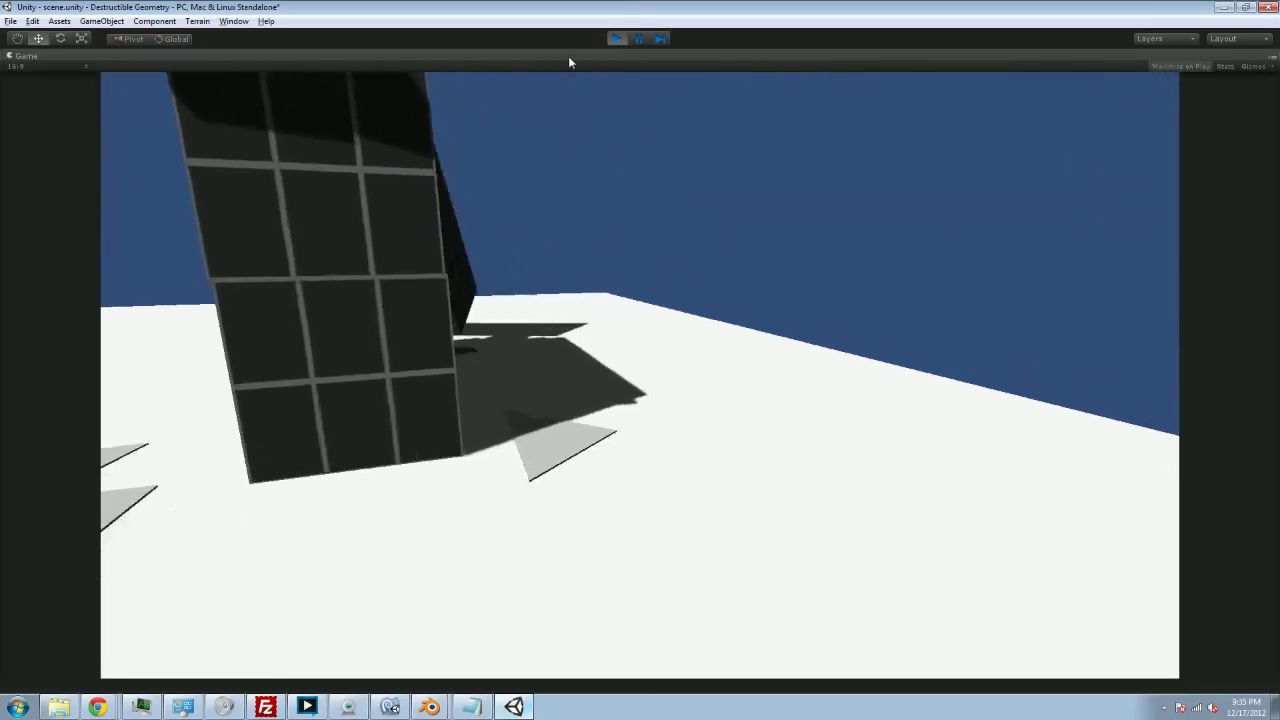
key(d)
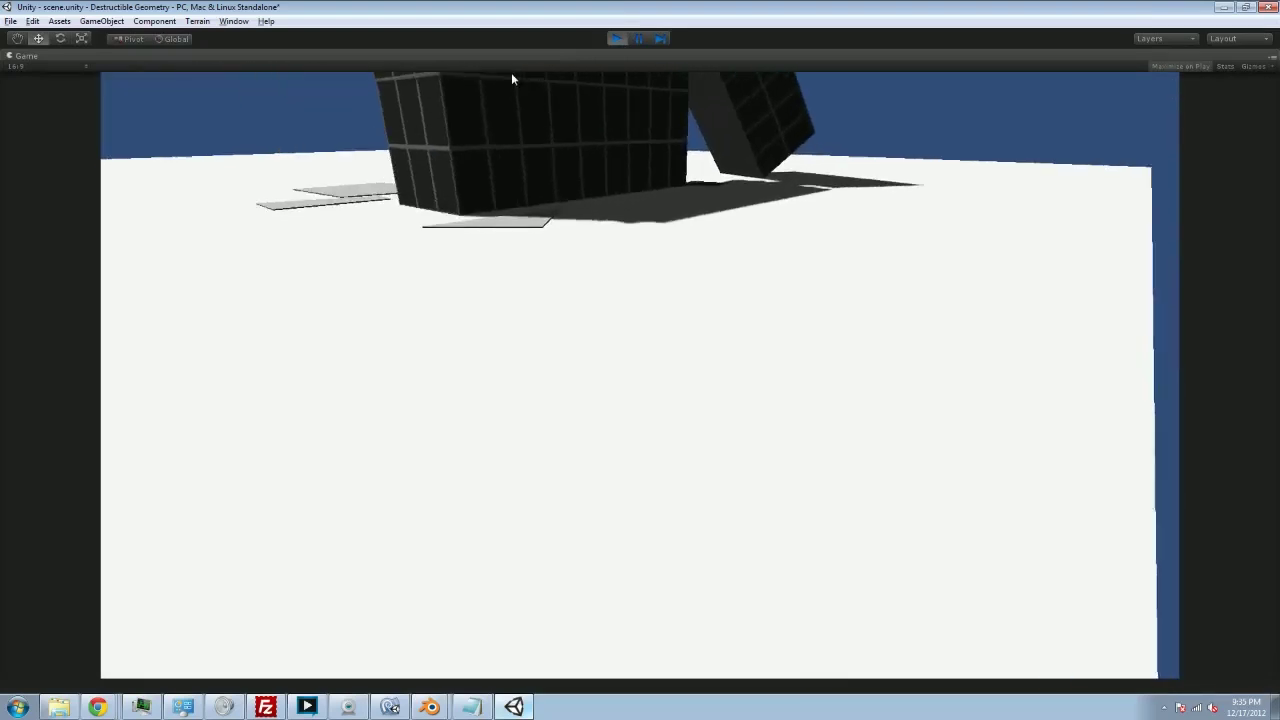
key(w)
key(a)
key(space)
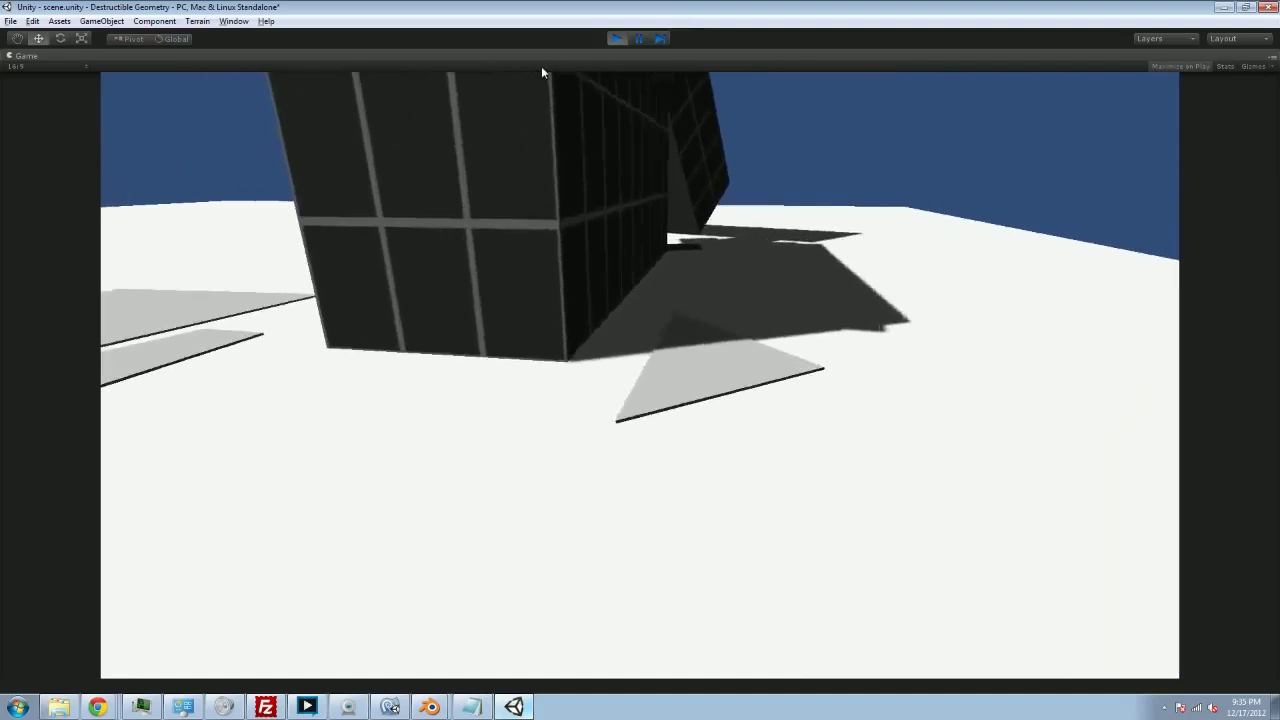
key(space)
key(w)
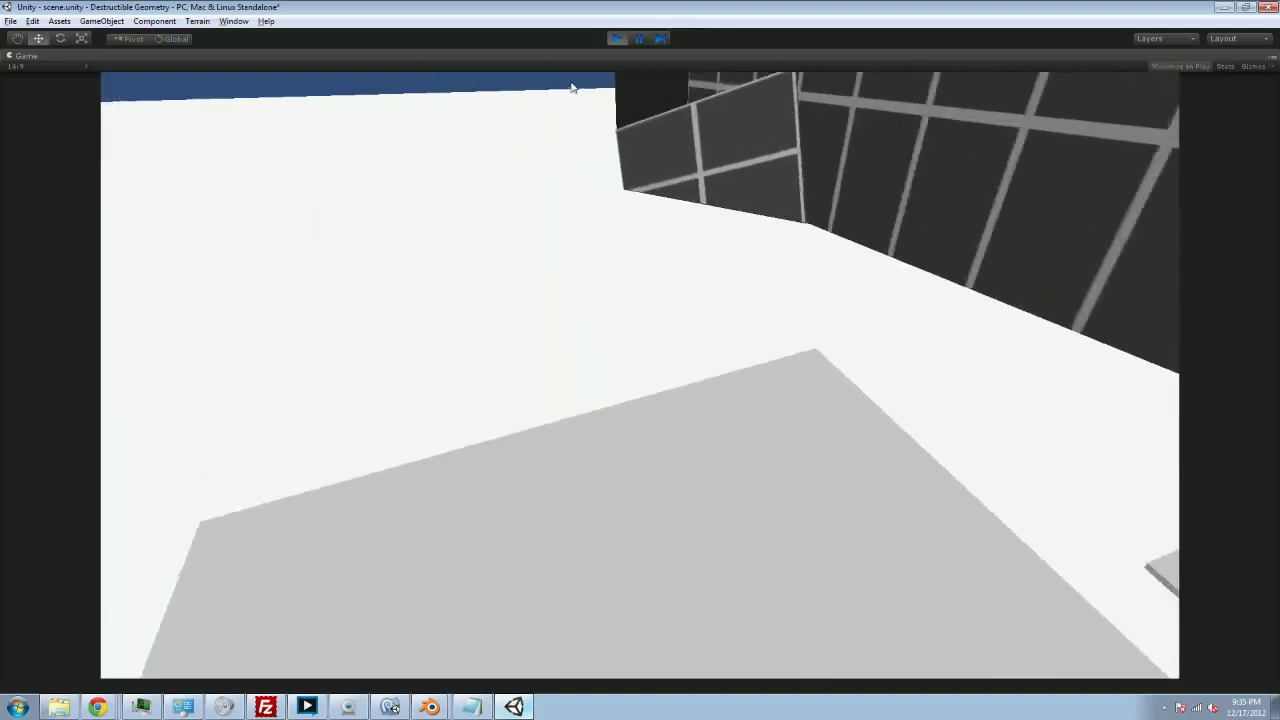
key(s)
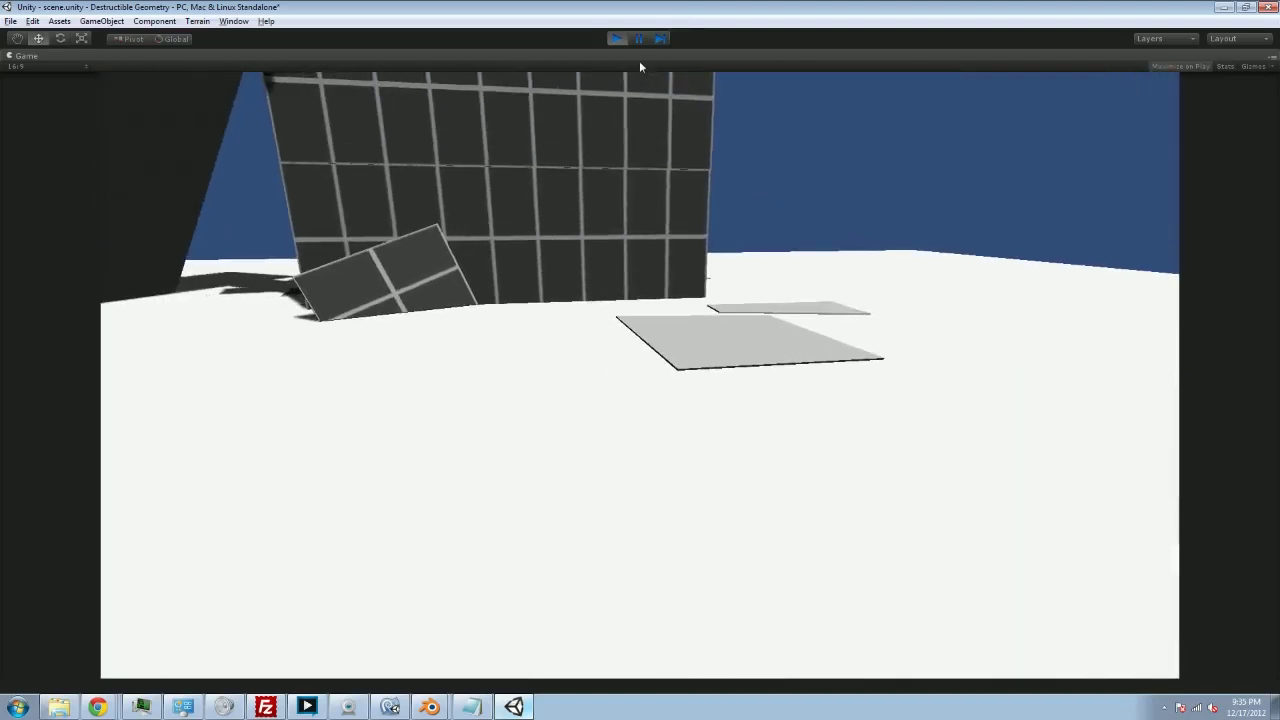
key(d)
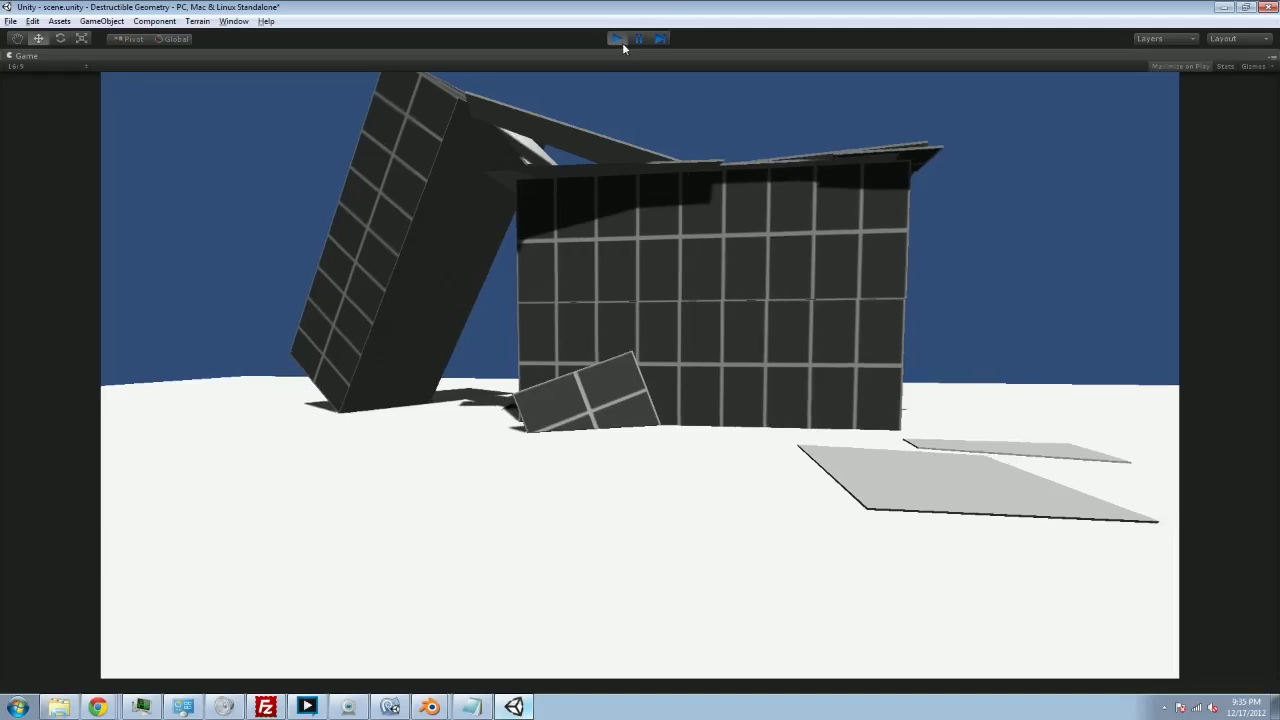
Step: Restart the scene to watch the debris fall again, and exit play mode
click(620, 40)
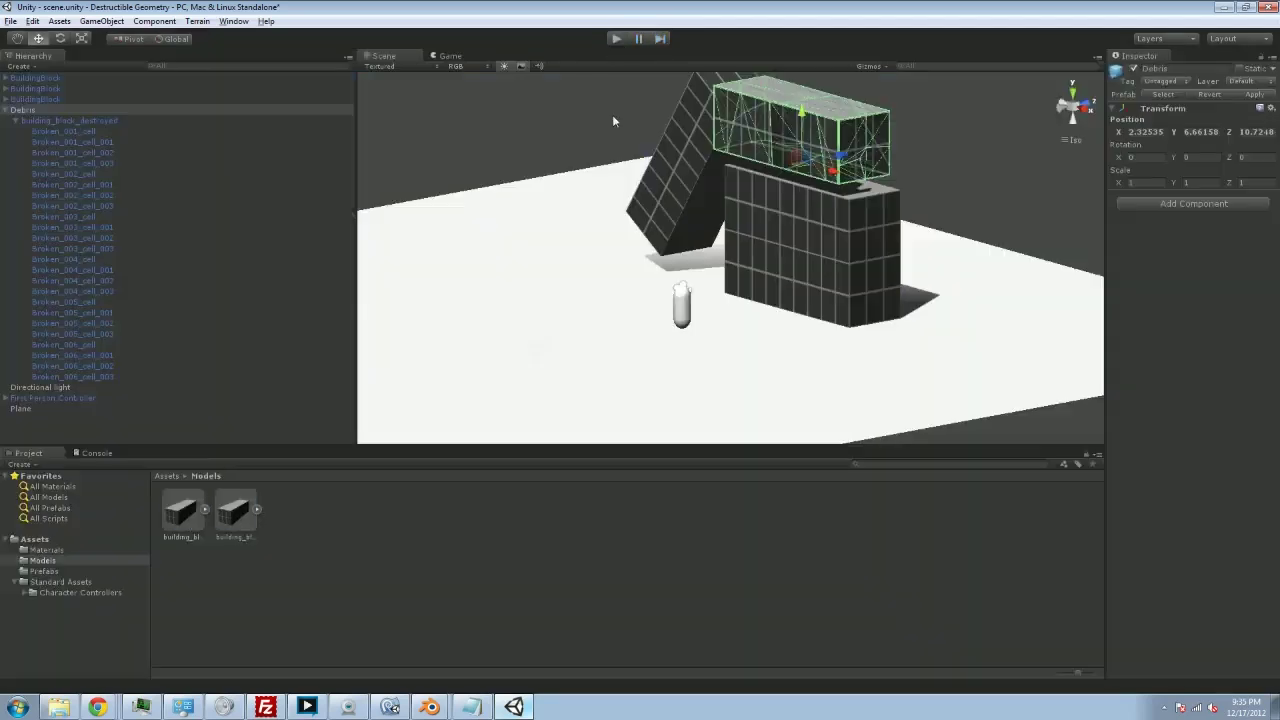
click(616, 39)
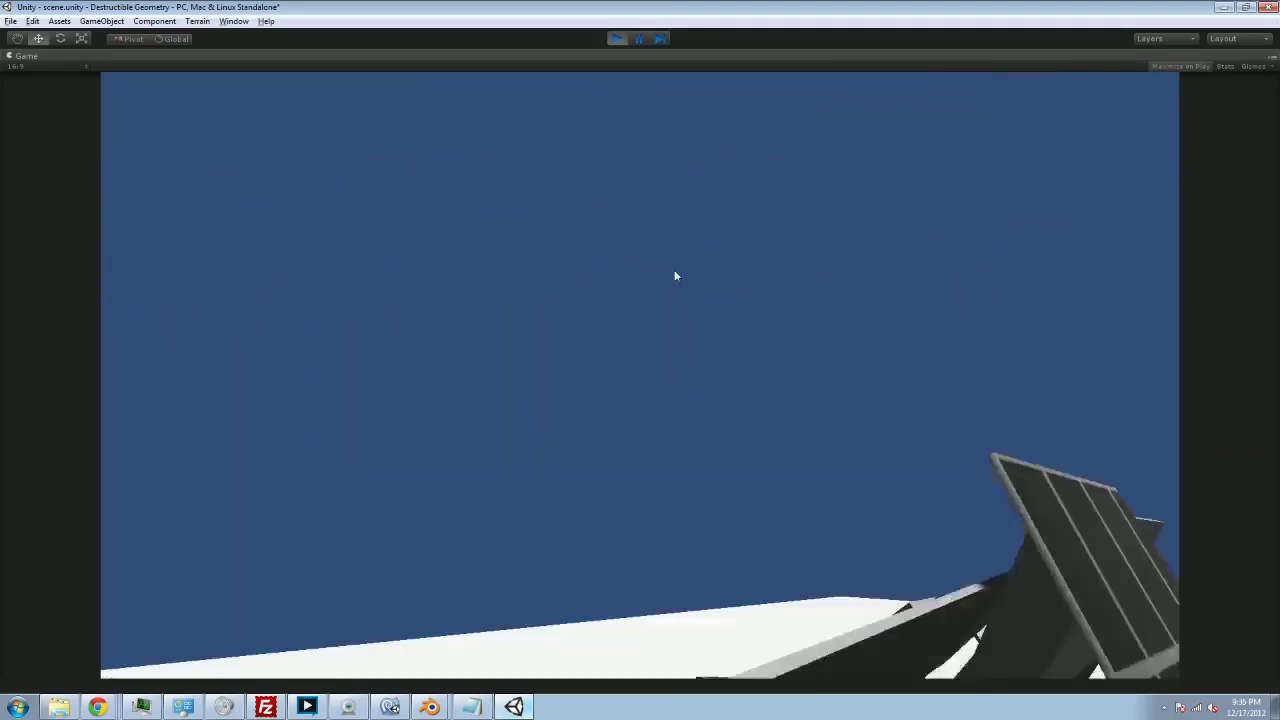
click(615, 39)
Step: Open the building_block_destroyed model in Blender and show the layer holding the broken pieces
click(431, 707)
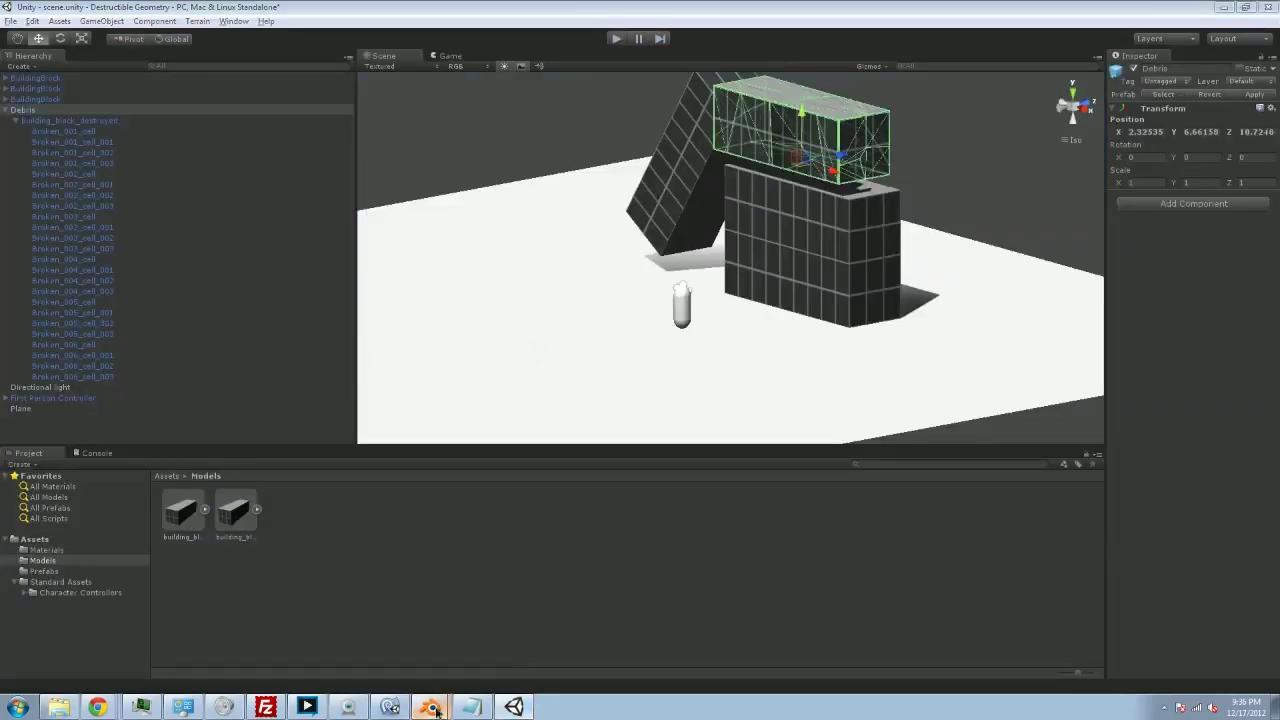
click(241, 572)
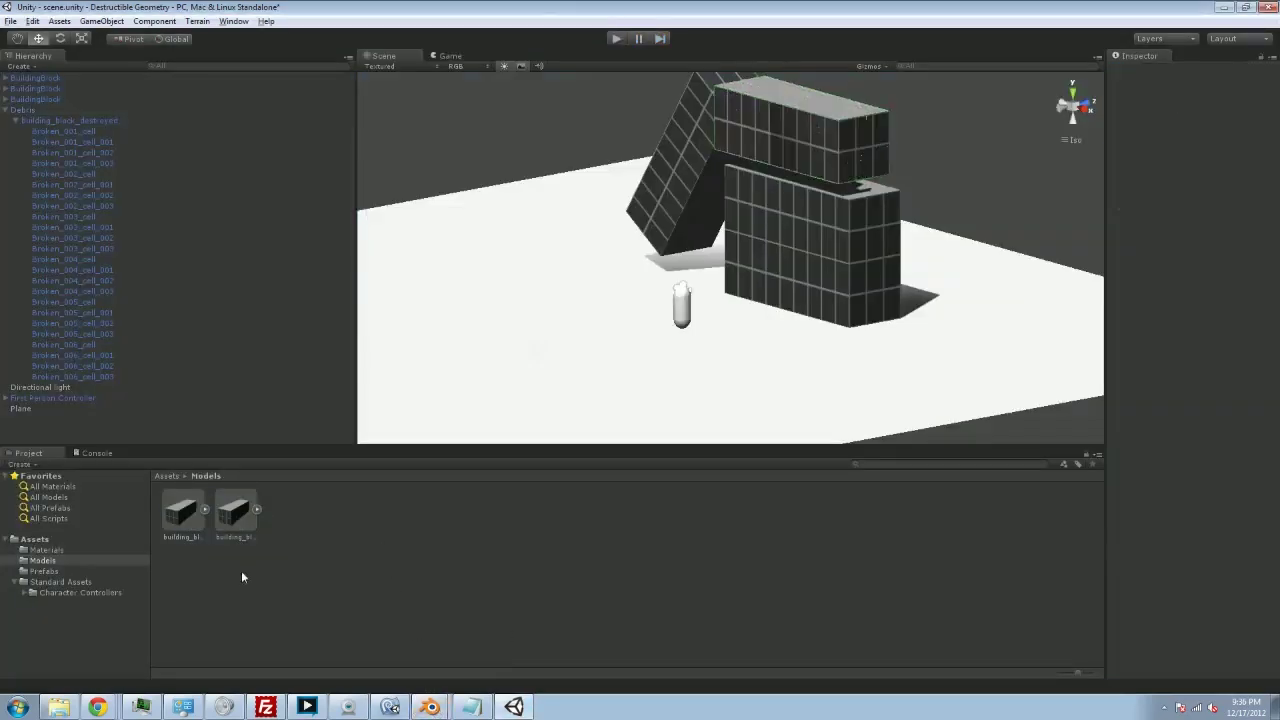
double_click(236, 514)
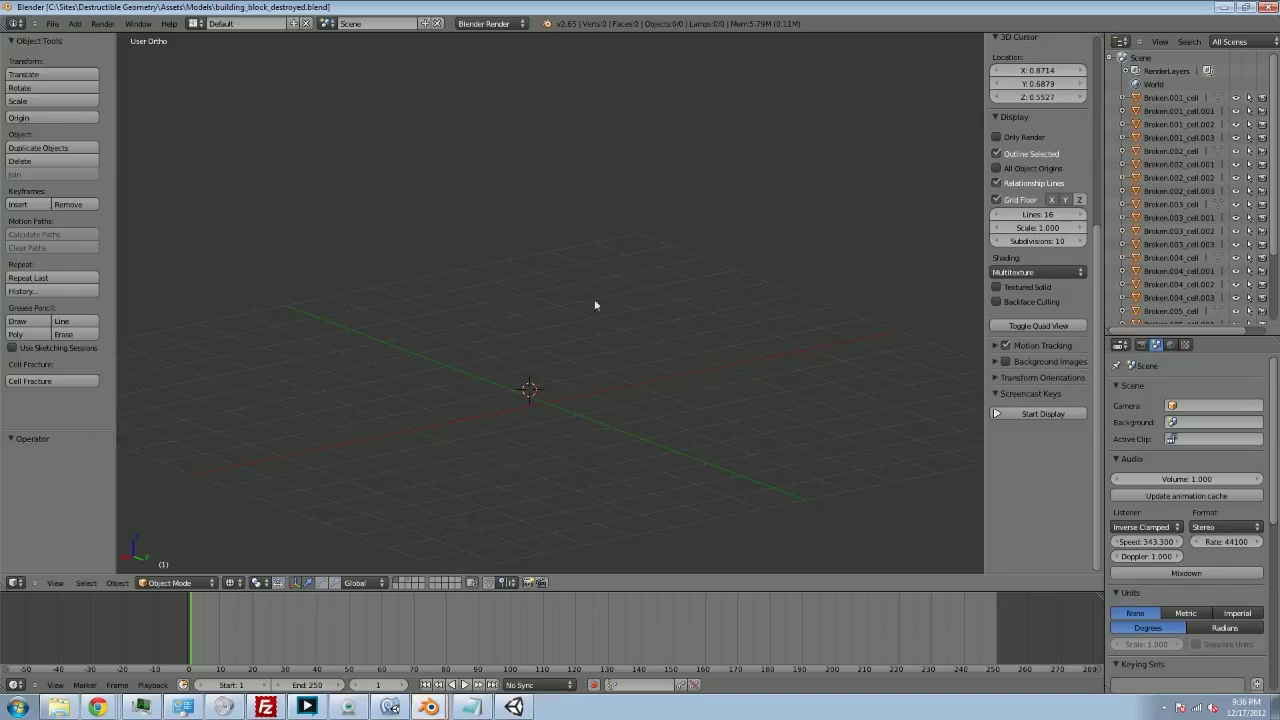
click(408, 585)
scroll(495, 488, up, 5)
scroll(560, 398, up, 1)
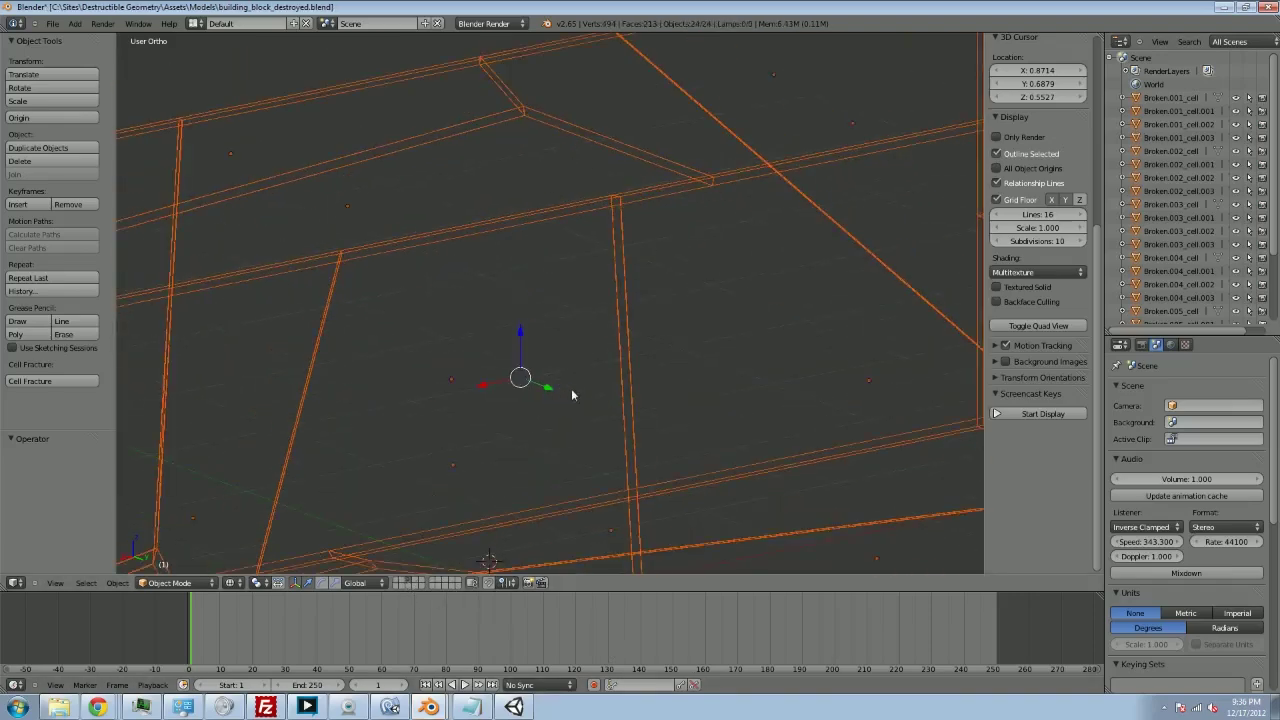
Step: Deselect all the pieces and select Broken.002_cell to examine its wireframe edges at the block's corner
key(g)
right_click(636, 384)
middle_drag(636, 384, 679, 379)
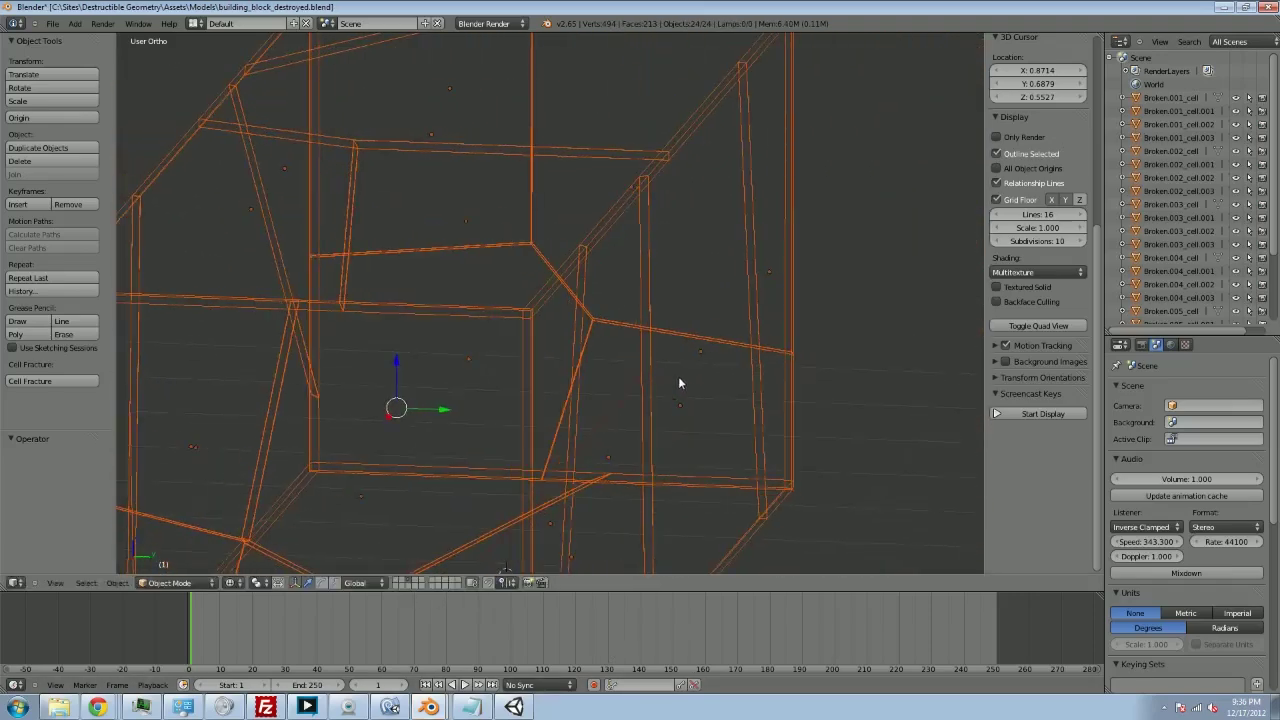
scroll(697, 210, up, 2)
key(a)
scroll(590, 275, up, 1)
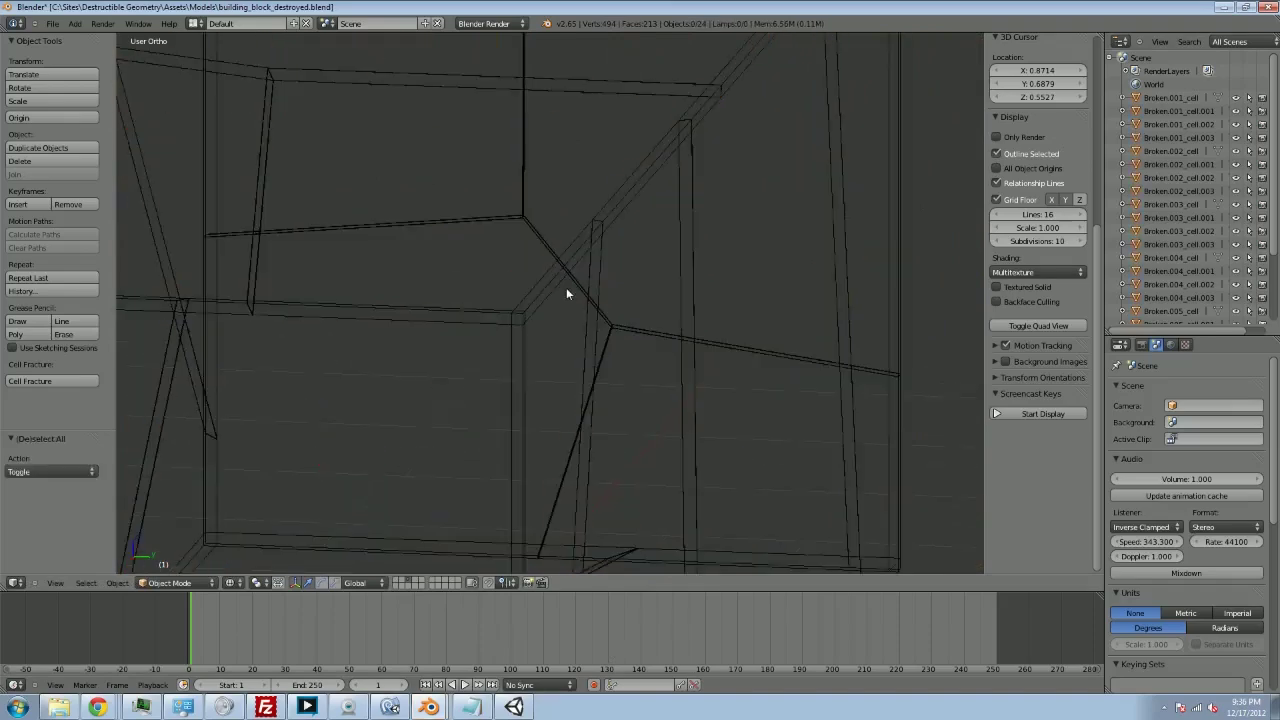
right_click(540, 284)
scroll(567, 300, up, 3)
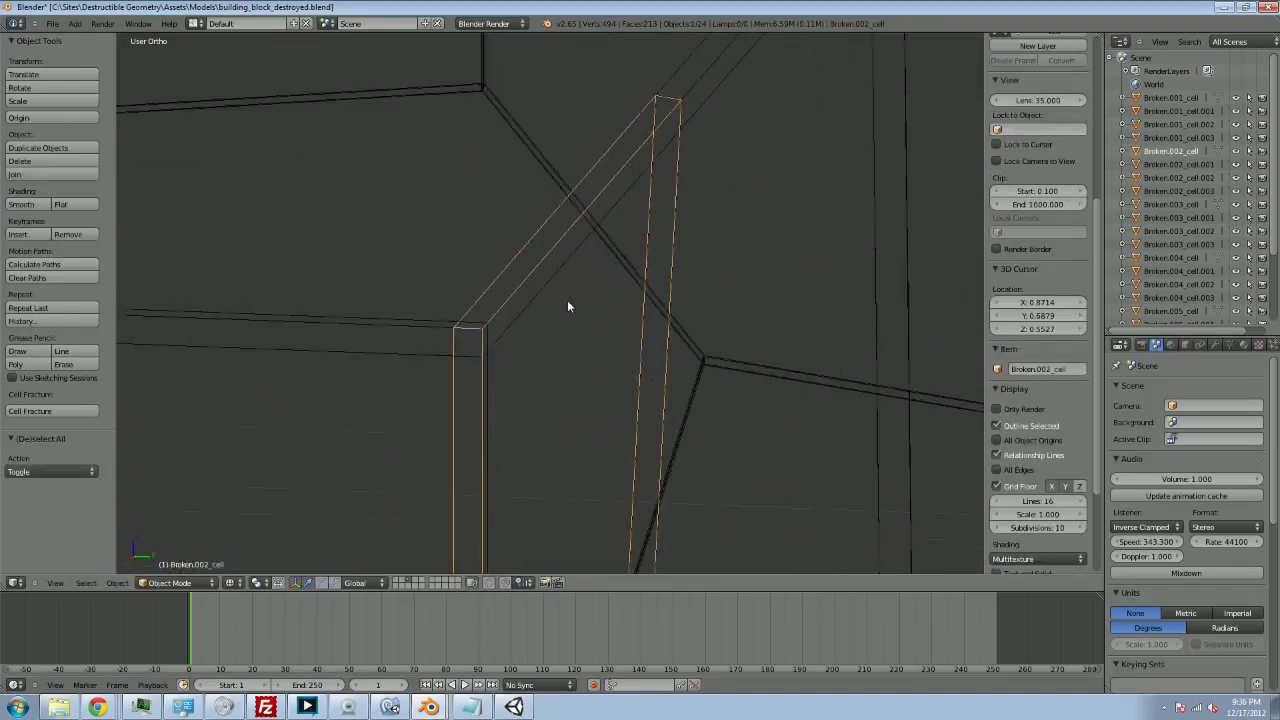
mouse_move(564, 300)
middle_down()
mouse_move(593, 289)
mouse_move(570, 315)
middle_up()
scroll(572, 316, down, 2)
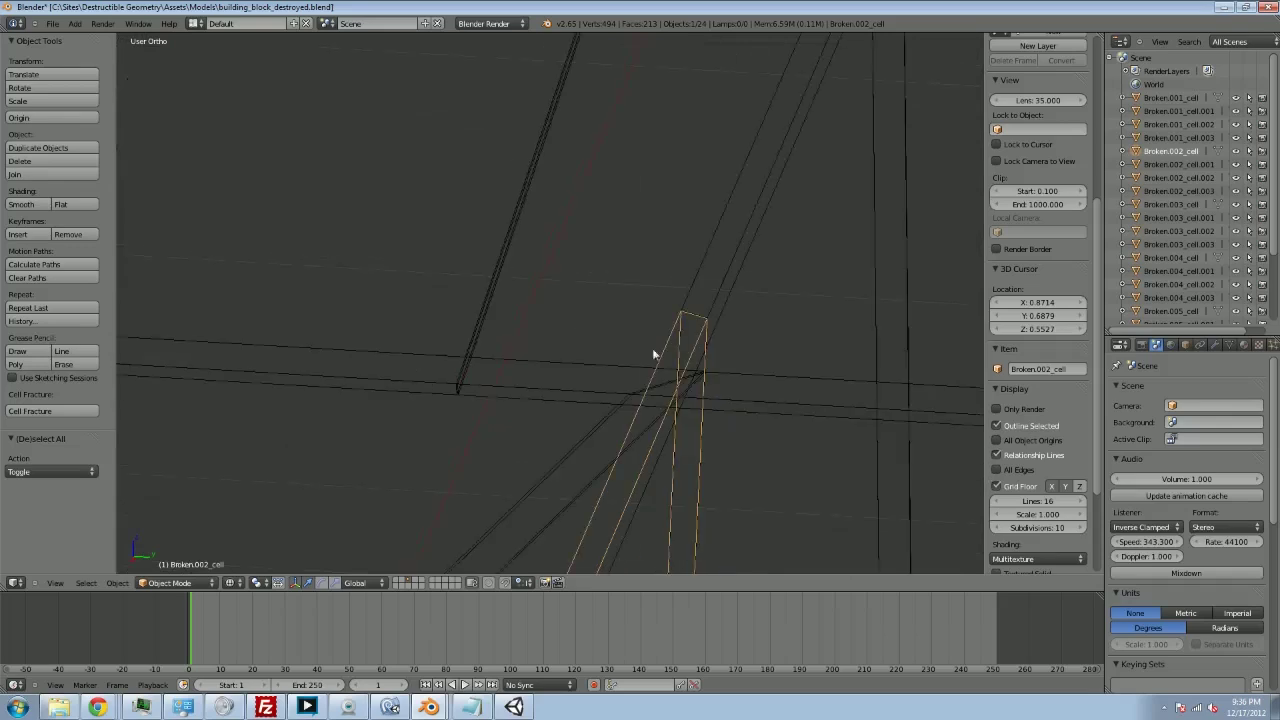
Step: Compare how Broken.001_cell and Broken.002_cell meet at the shared corner by selecting each piece alternately
key(g)
right_click(660, 305)
middle_drag(660, 306, 663, 323)
right_click(613, 317)
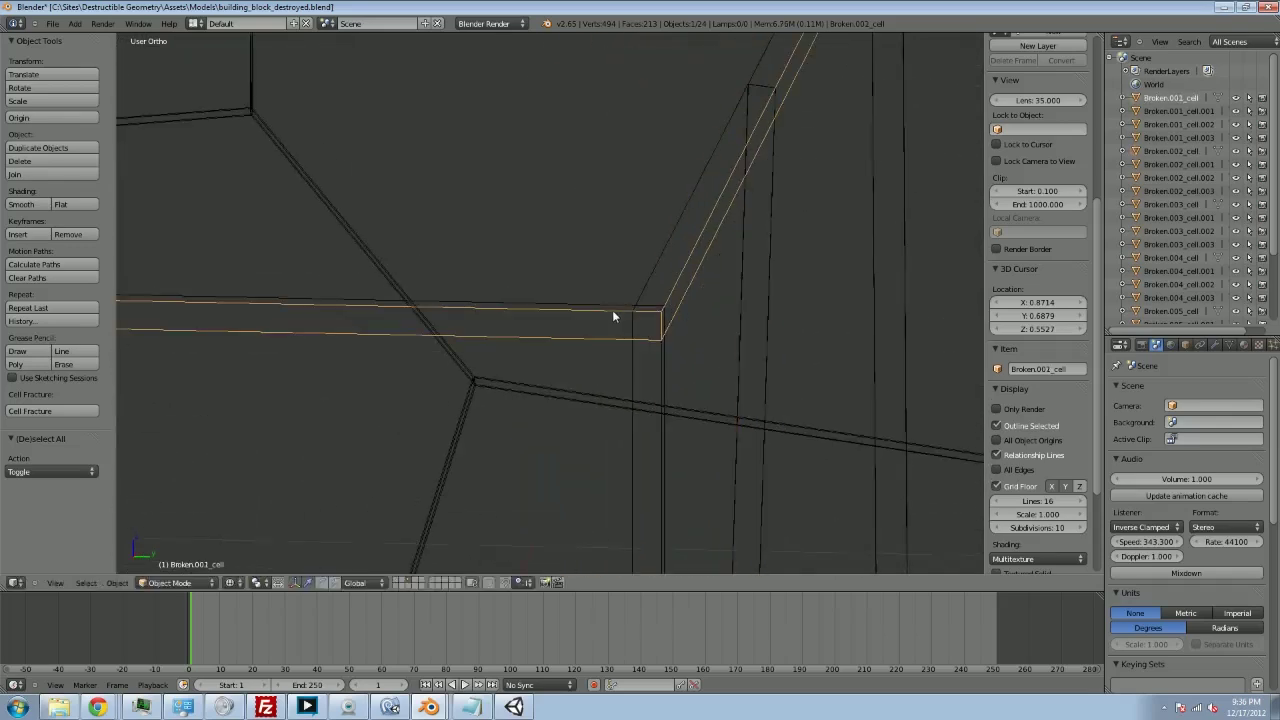
right_click(634, 362)
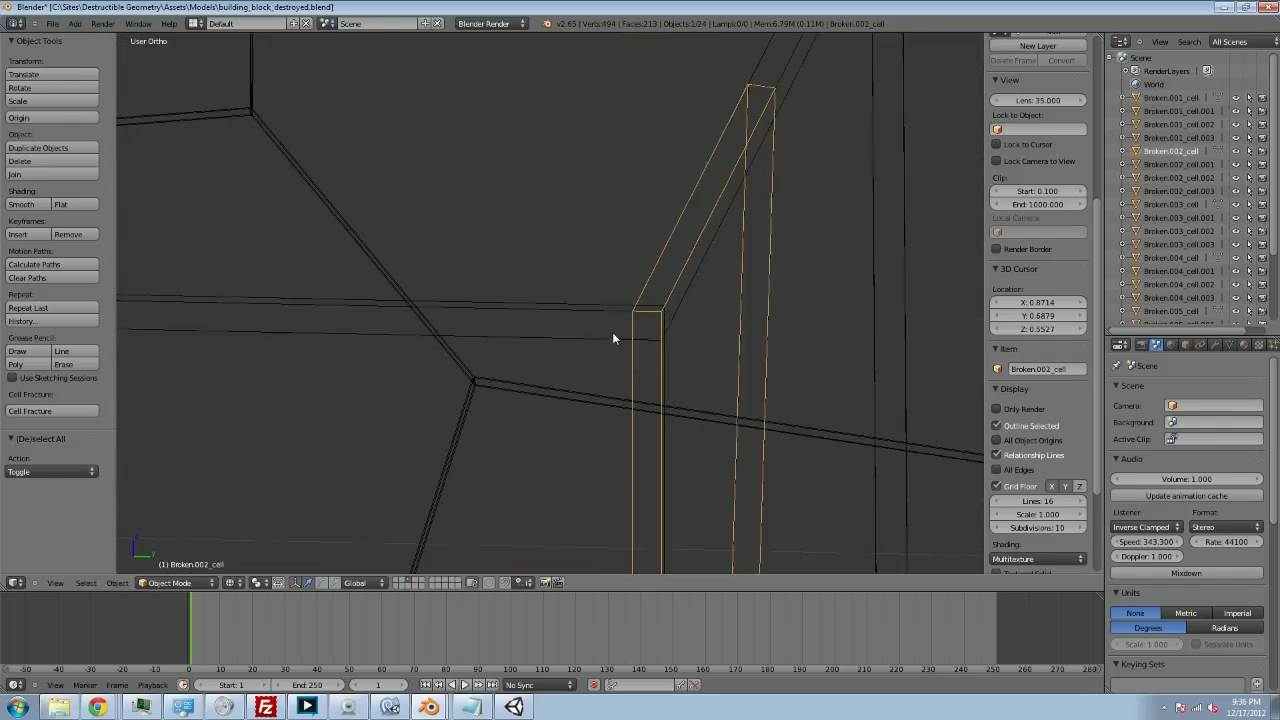
right_click(612, 332)
right_click(636, 362)
right_click(609, 339)
right_click(629, 371)
right_click(610, 335)
right_click(638, 382)
Step: Switch back to Unity, run the scene to inspect the collapsed pieces up close, and exit play mode
key(alt+Tab)
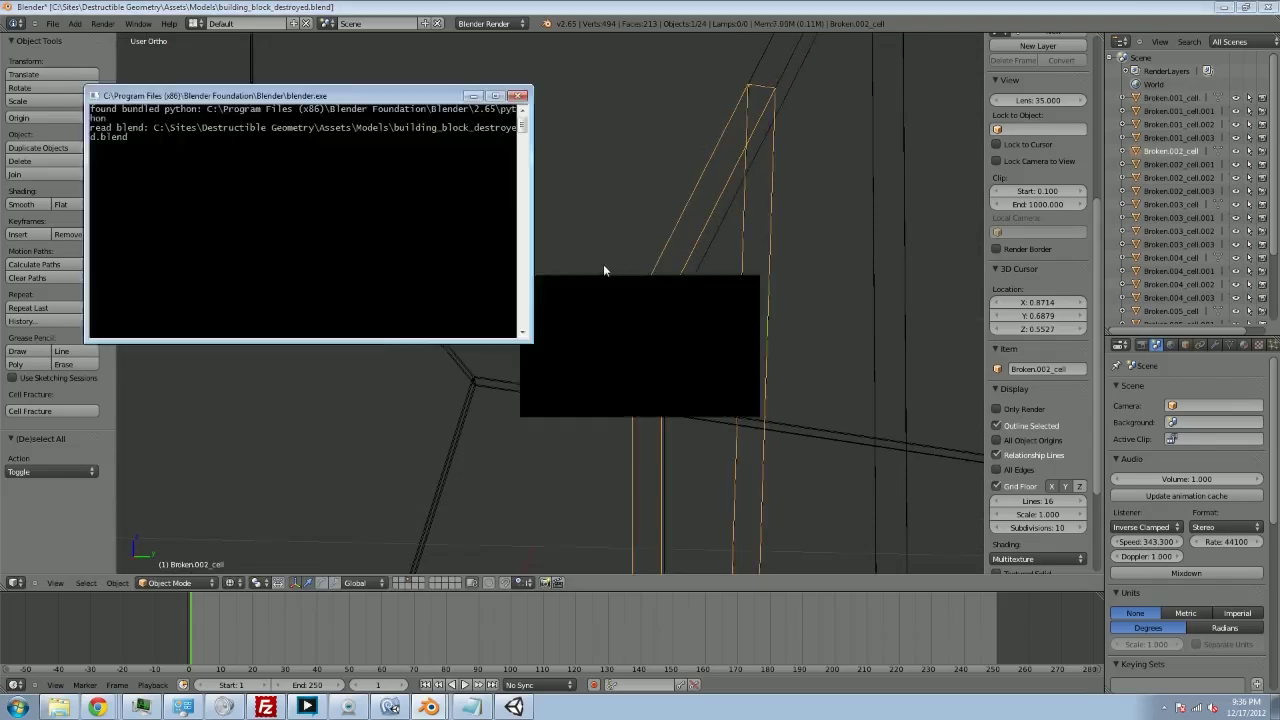
key(alt+Tab)
key(alt+Tab)
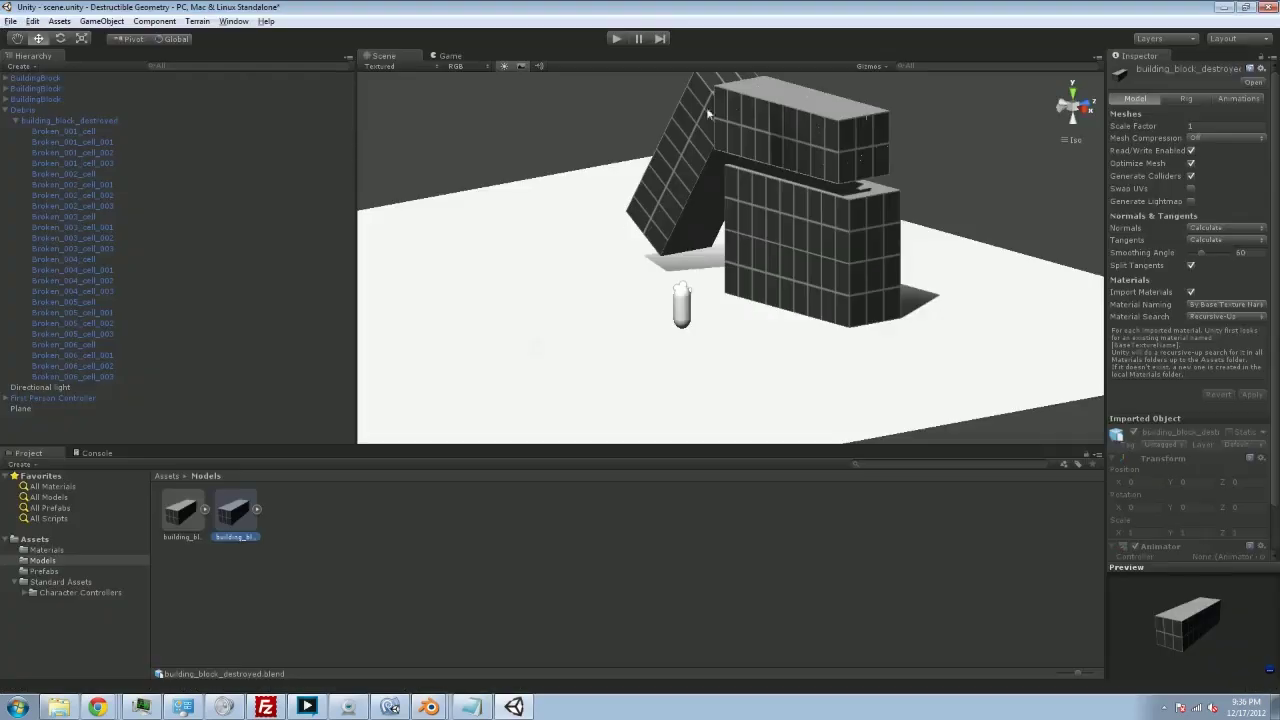
click(617, 38)
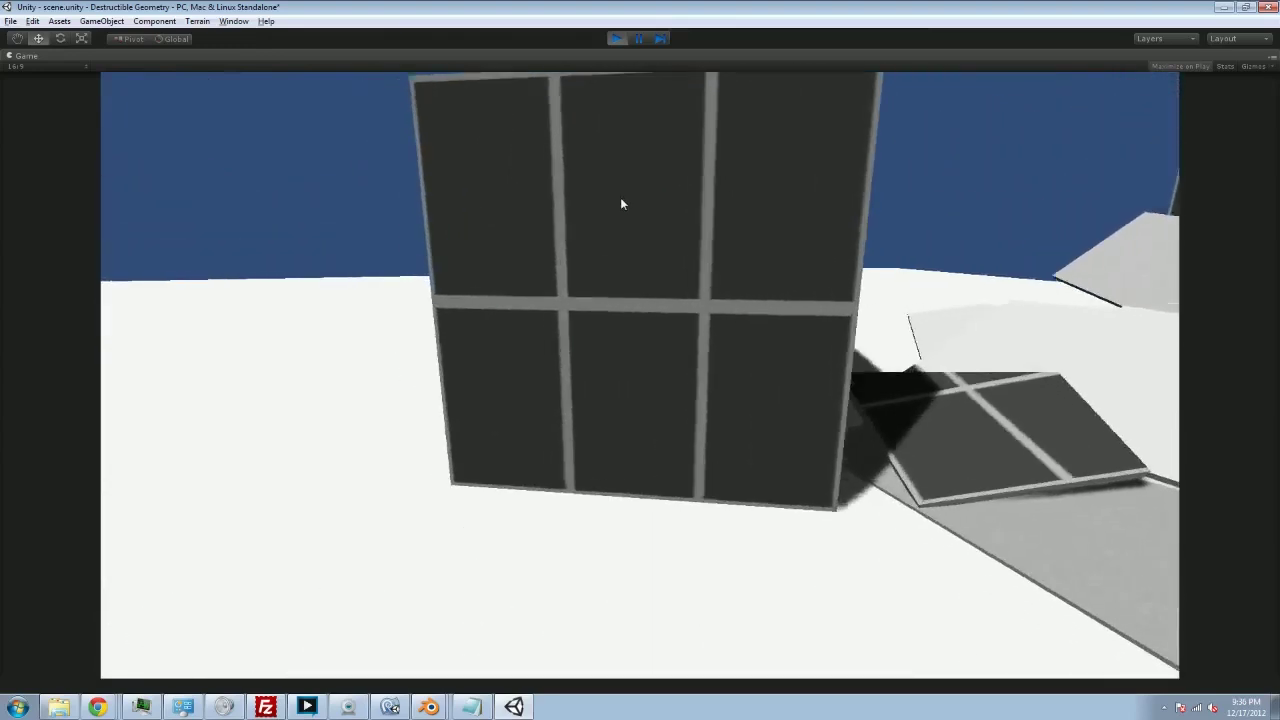
click(621, 203)
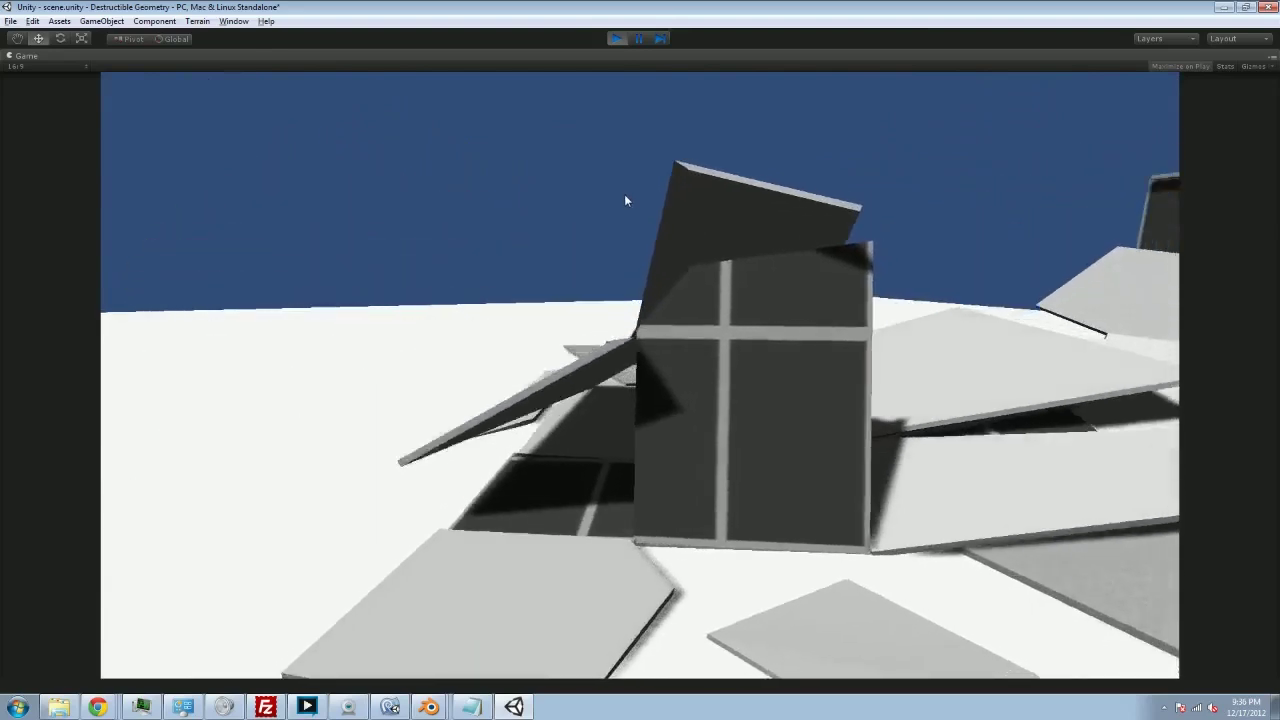
key(a)
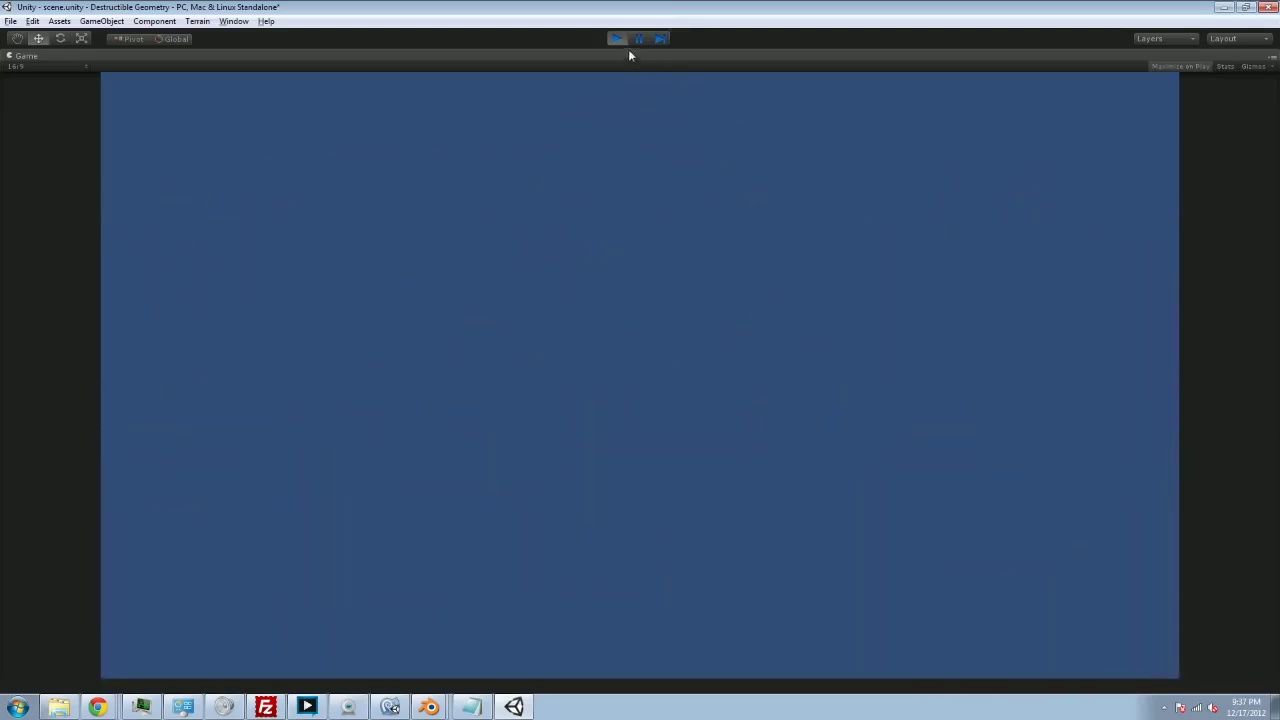
click(616, 38)
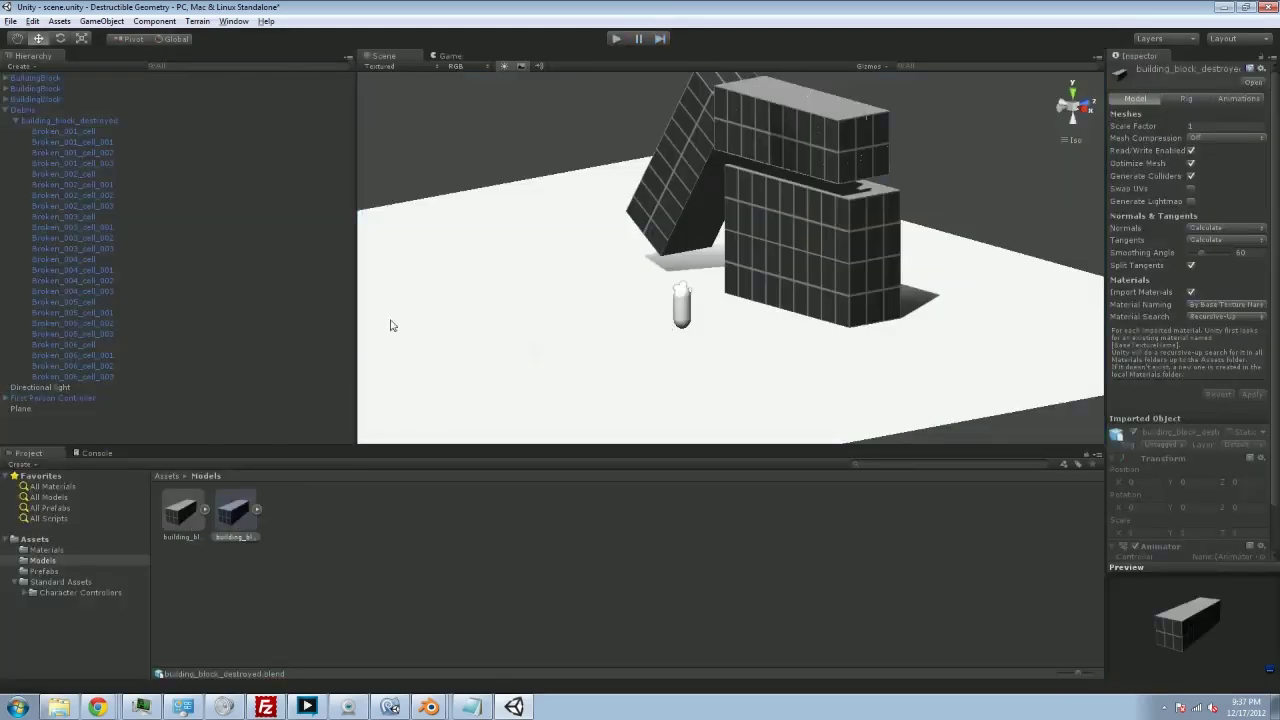